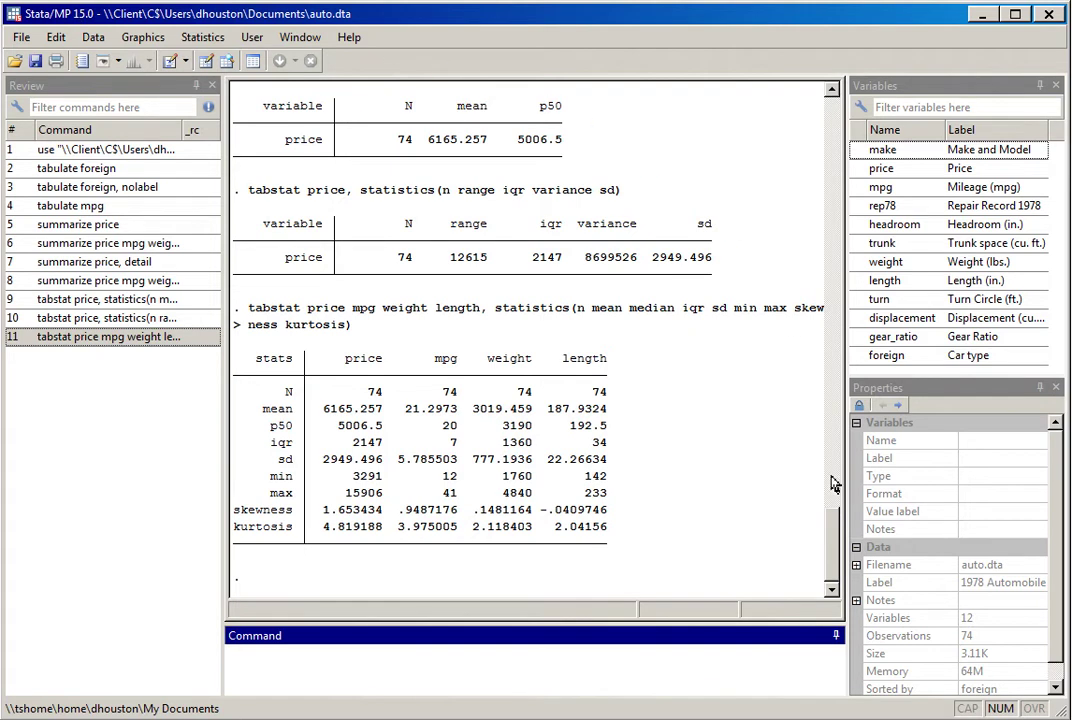
# Start printing the Stata results output from the File > Print > Results menu.
pyautogui.scroll(1, 838, 553)
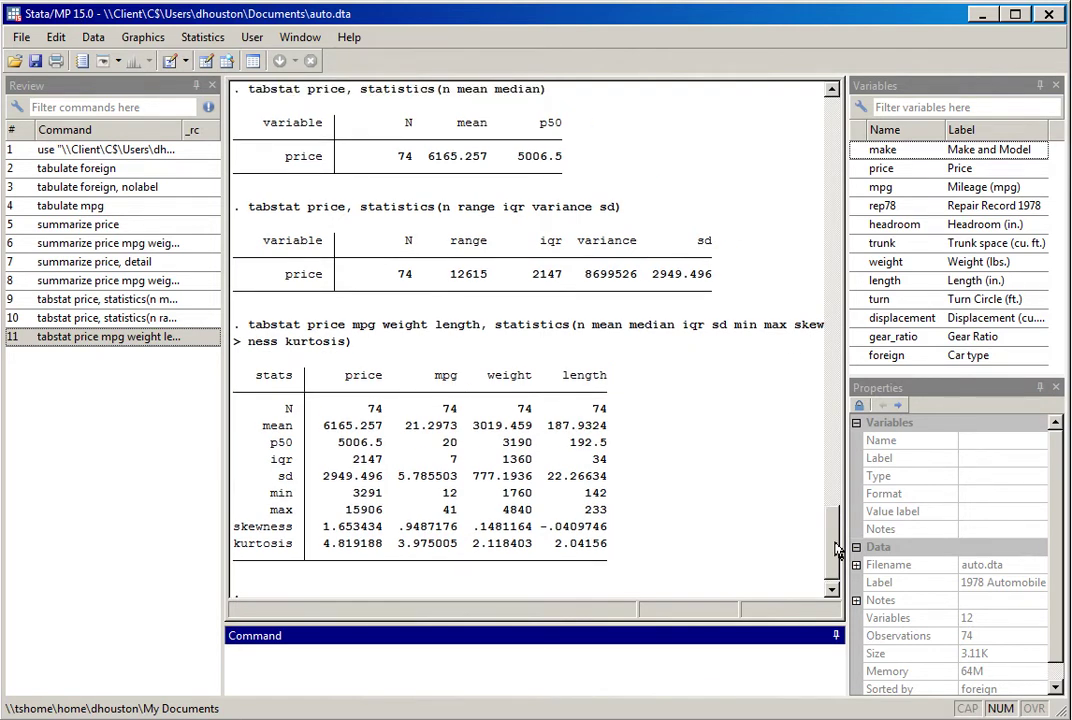
pyautogui.moveTo(838, 553)
pyautogui.mouseDown()
pyautogui.moveTo(829, 478)
pyautogui.moveTo(837, 282)
pyautogui.moveTo(868, 195)
pyautogui.moveTo(857, 136)
pyautogui.moveTo(833, 566)
pyautogui.mouseUp()
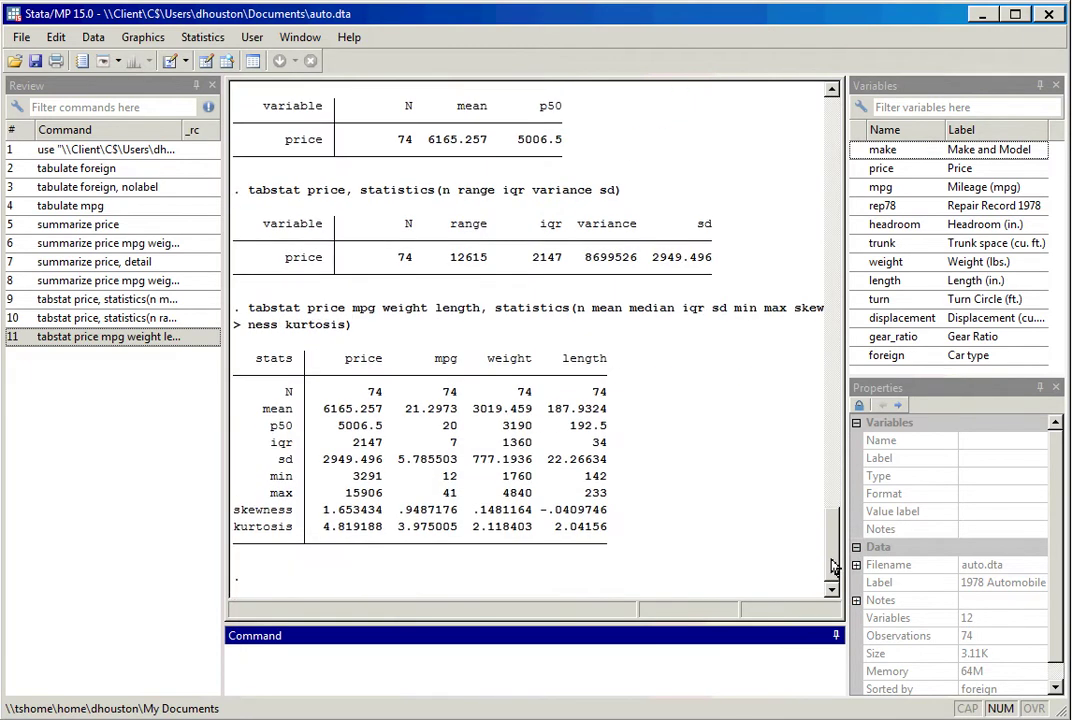
pyautogui.click(833, 566)
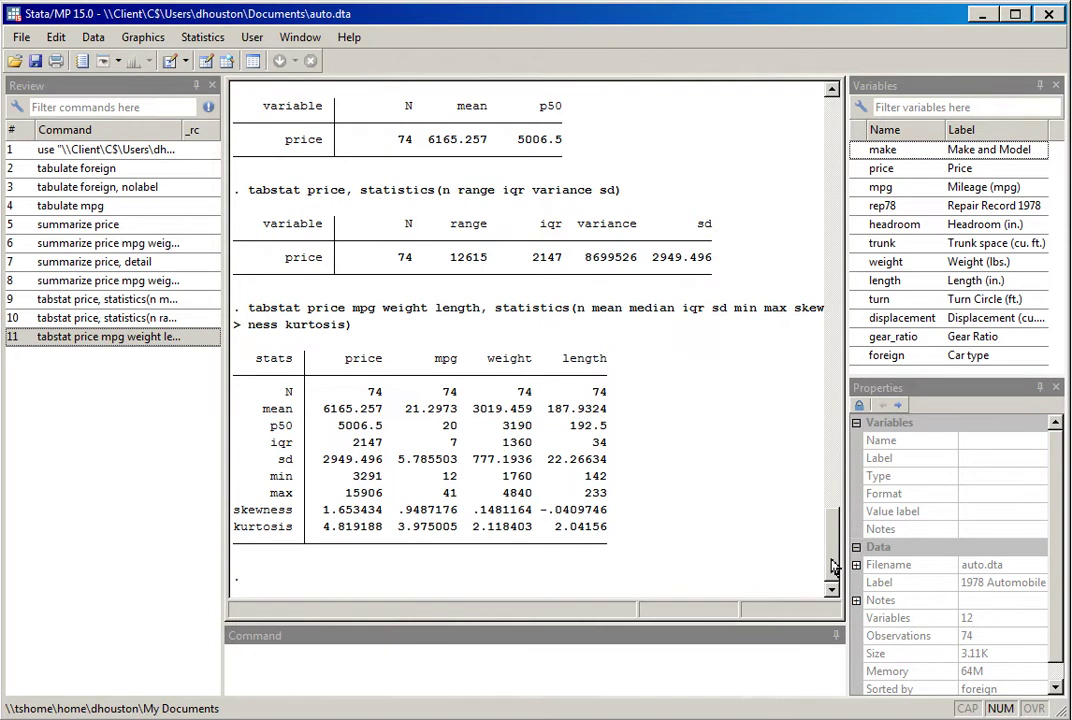
pyautogui.click(22, 40)
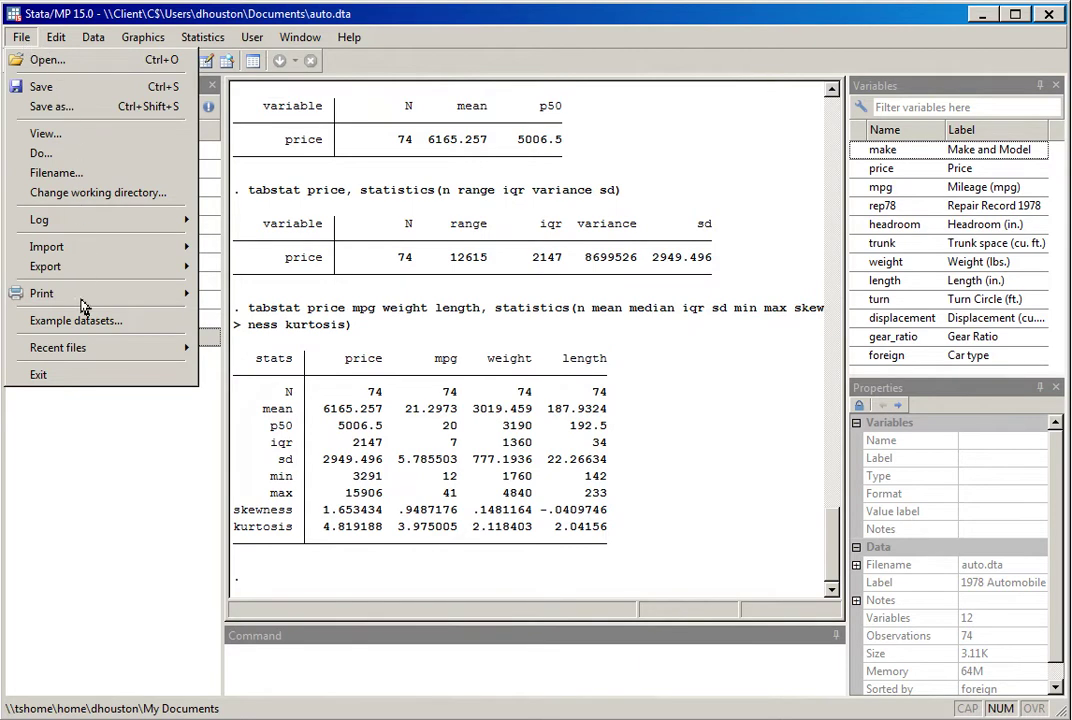
pyautogui.moveTo(84, 306)
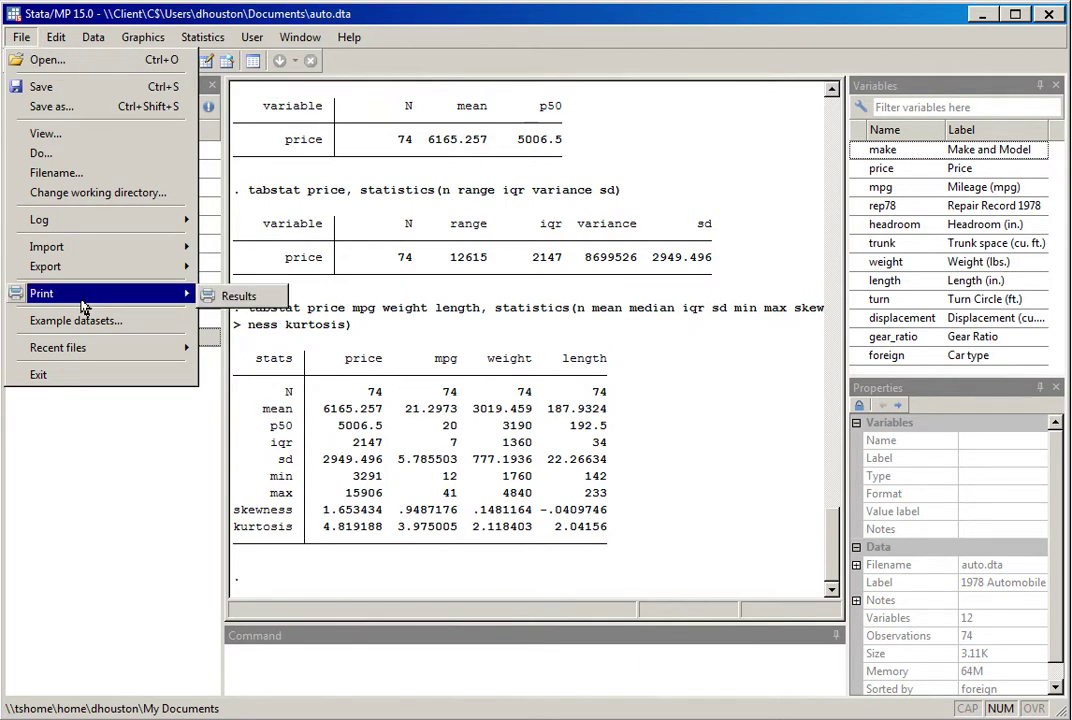
pyautogui.click(224, 298)
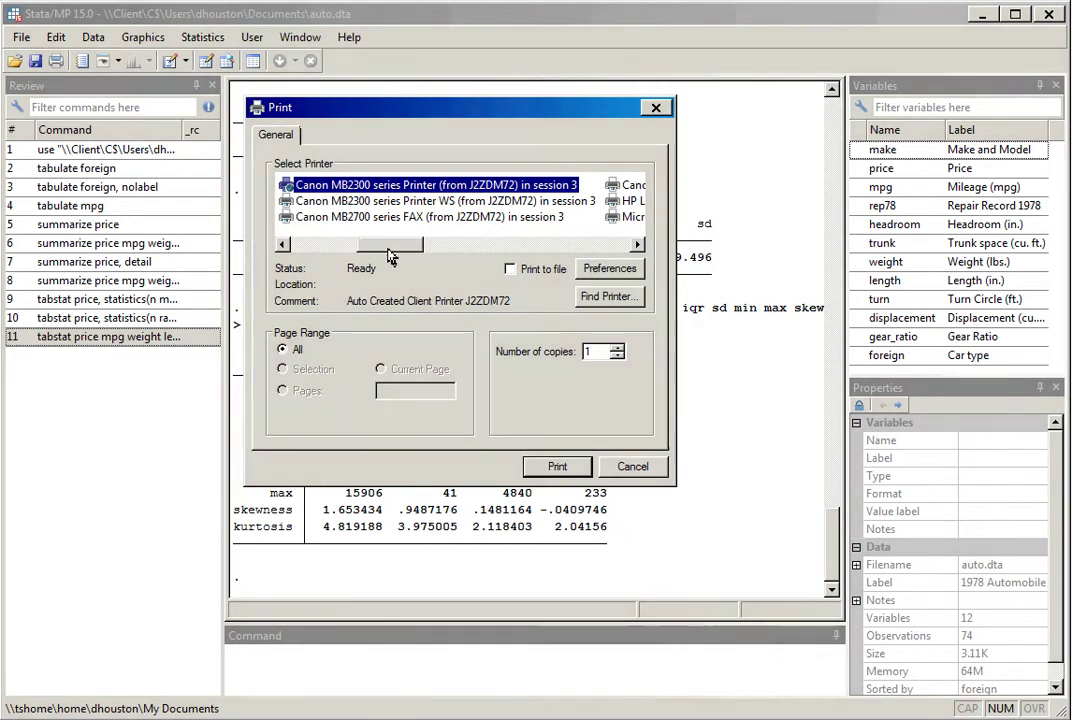
# Choose Microsoft Print to PDF as the printer and print the results.
pyautogui.moveTo(397, 254); pyautogui.dragTo(340, 254)
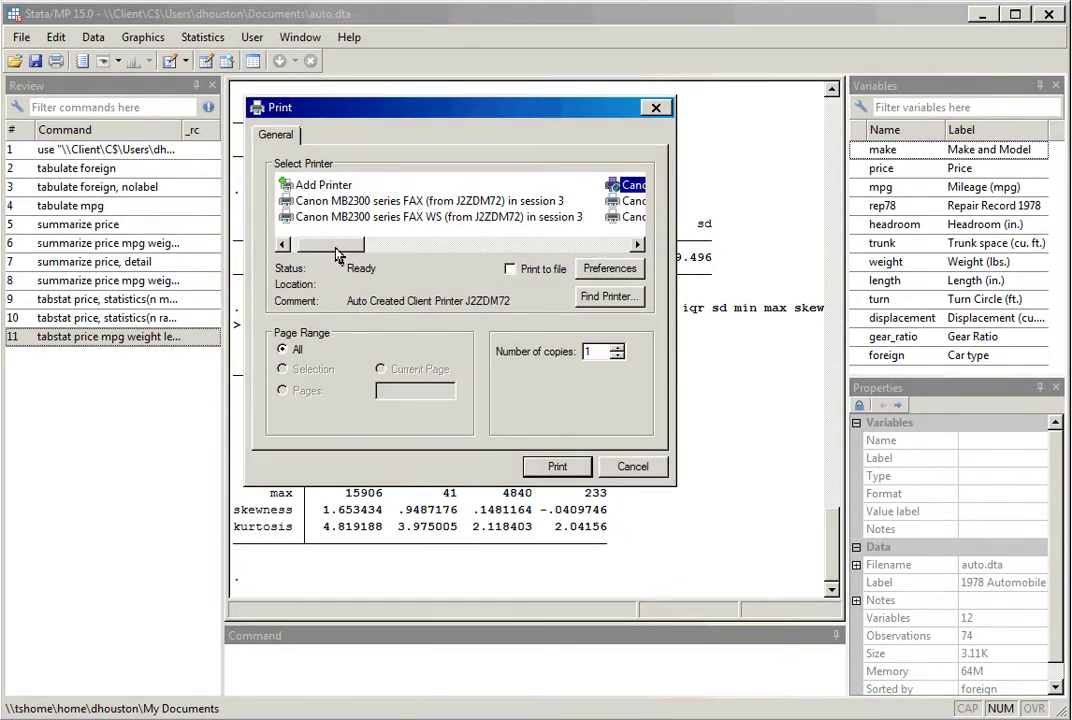
pyautogui.click(629, 246)
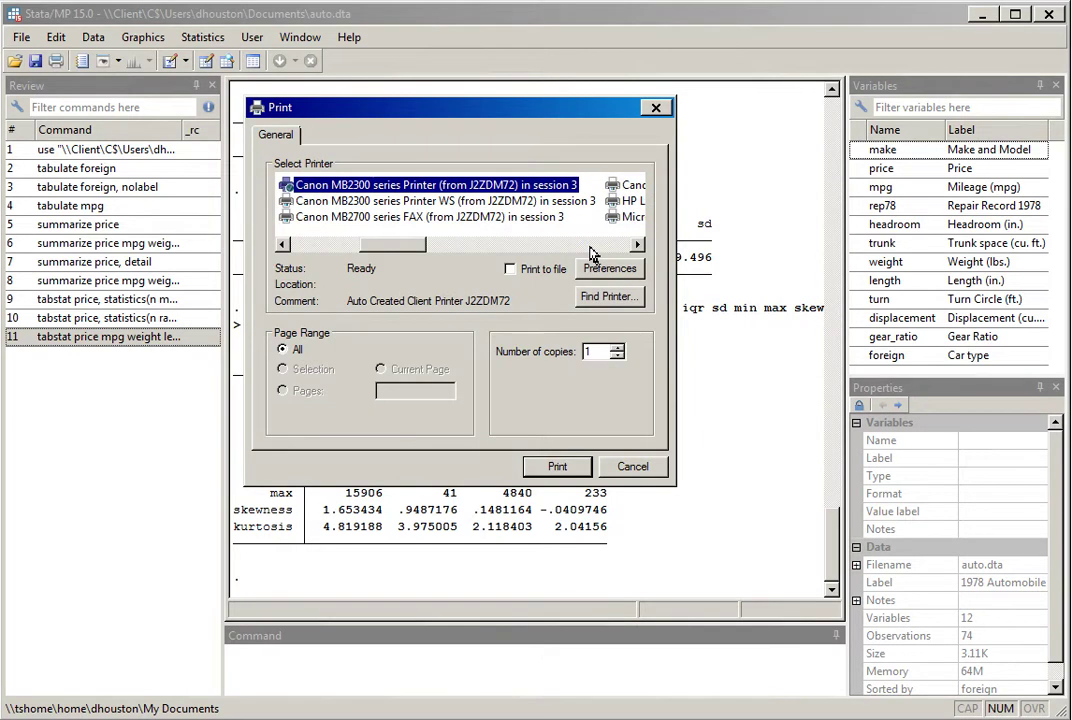
pyautogui.click(578, 255)
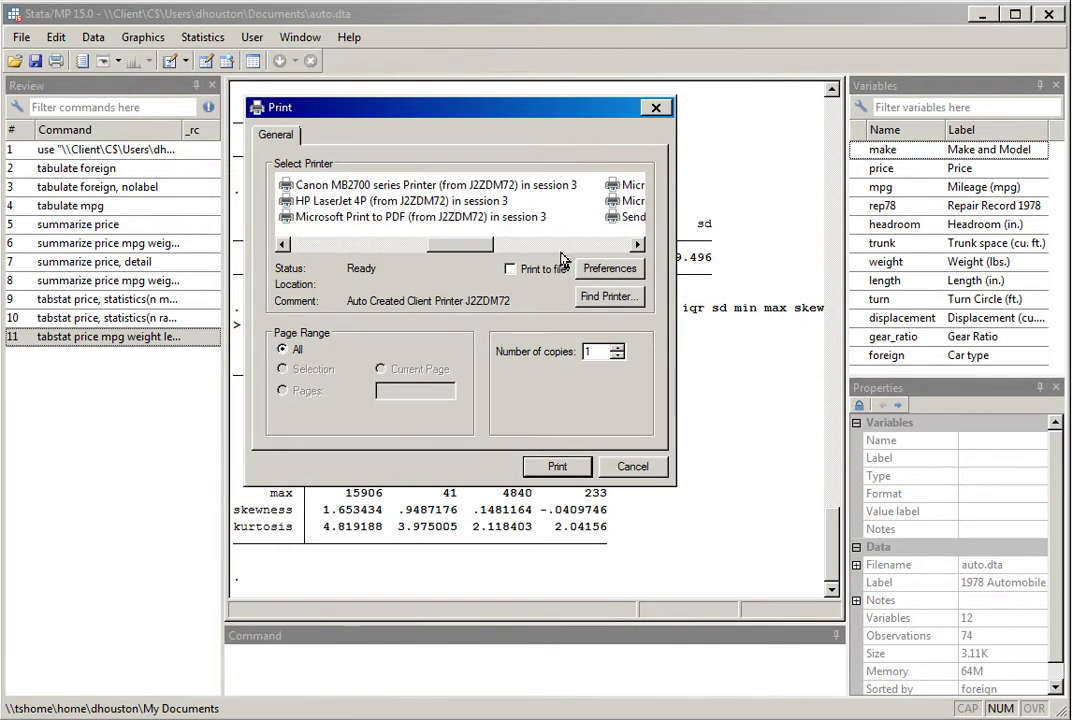
pyautogui.click(557, 250)
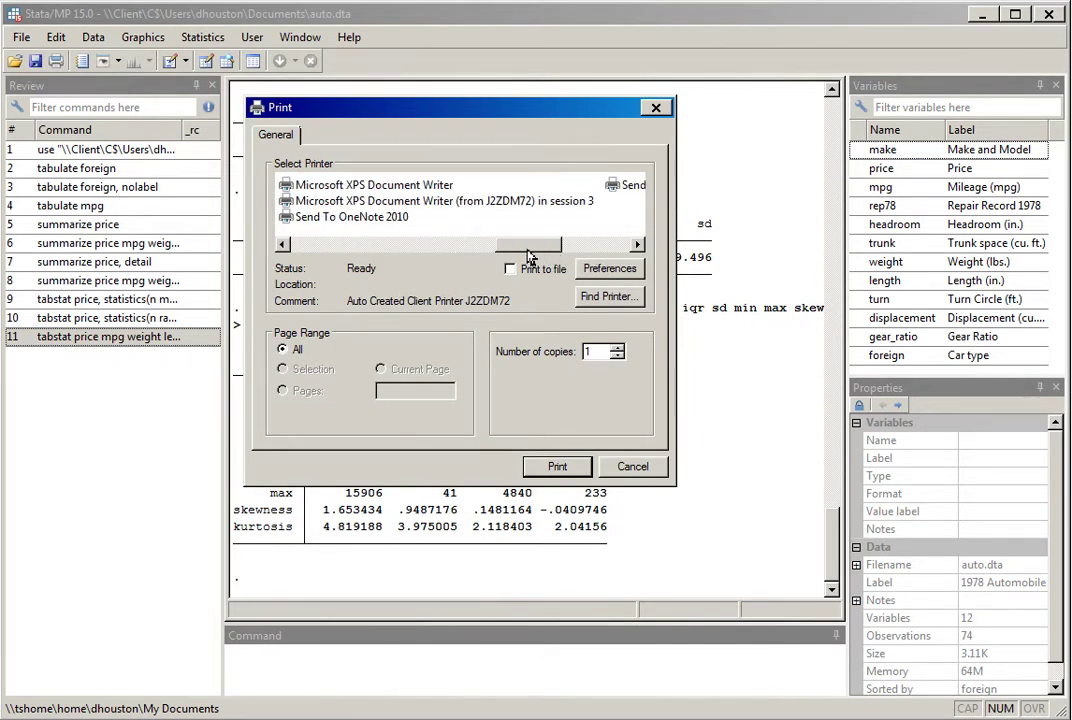
pyautogui.click(575, 252)
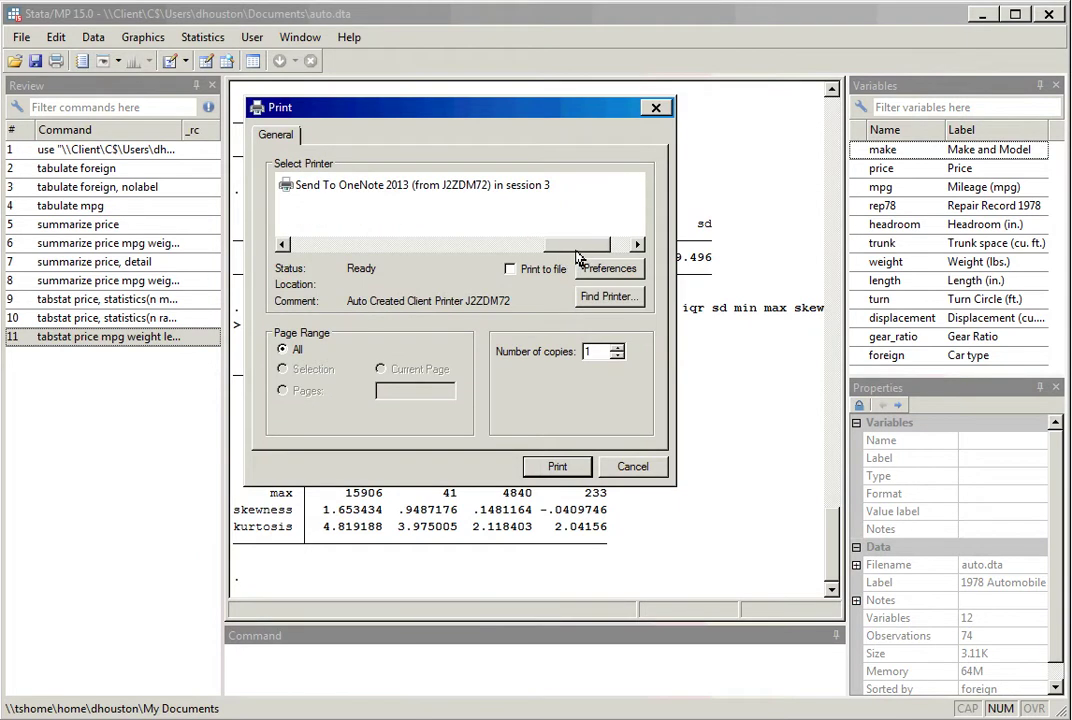
pyautogui.click(328, 248)
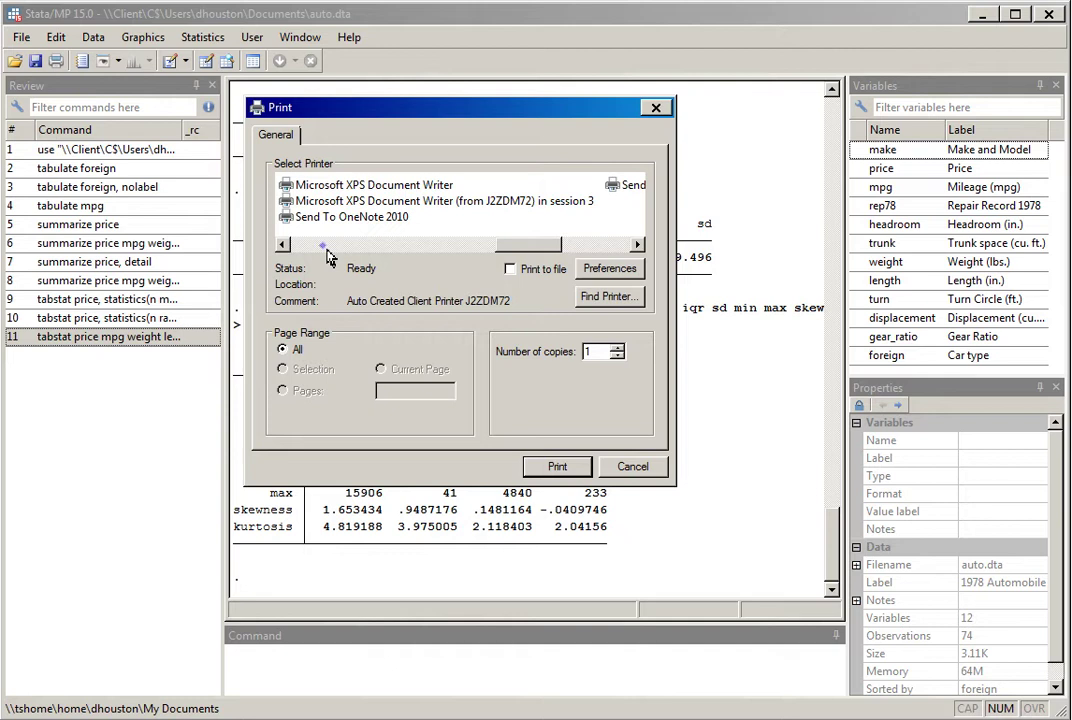
pyautogui.click(328, 248)
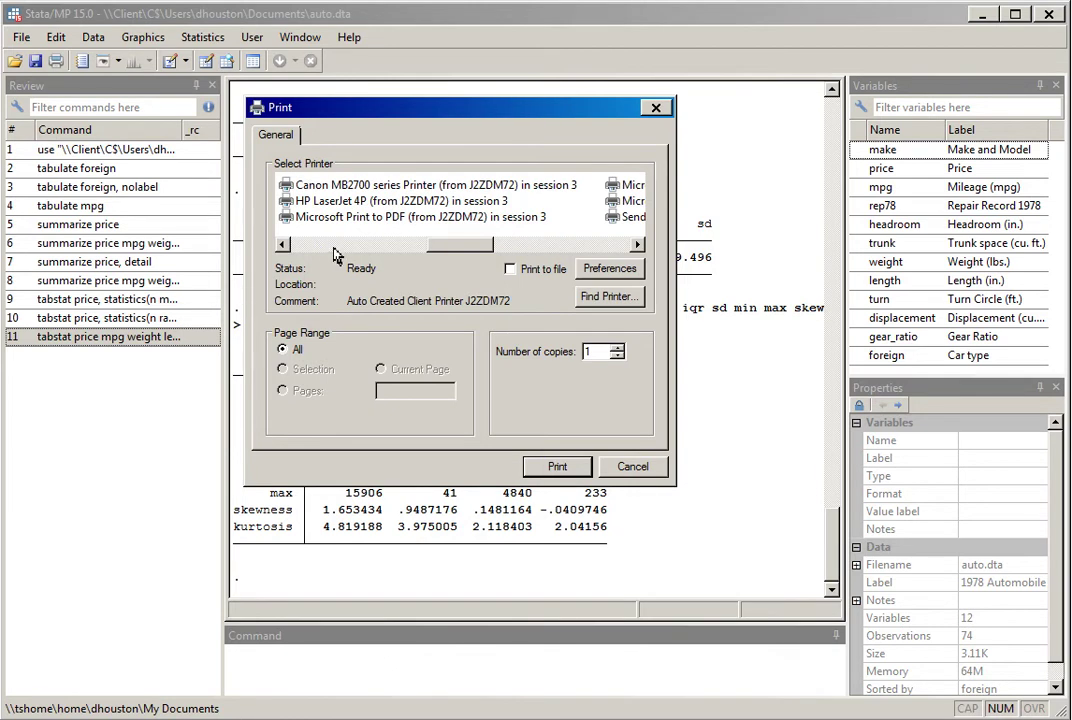
pyautogui.click(349, 218)
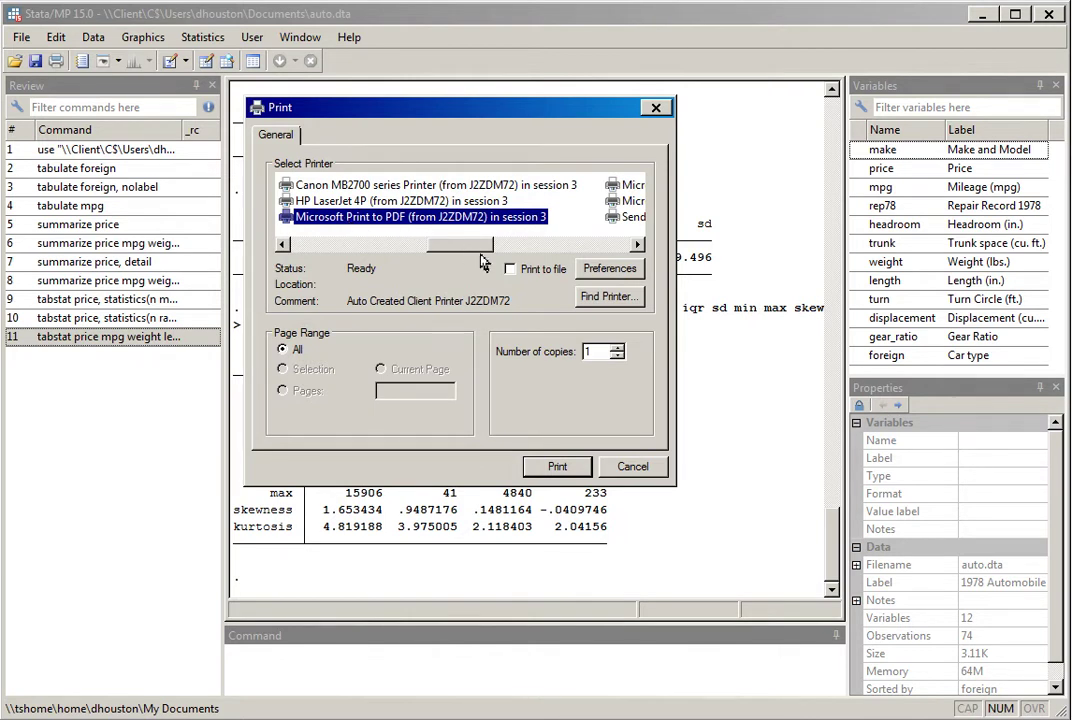
pyautogui.click(557, 467)
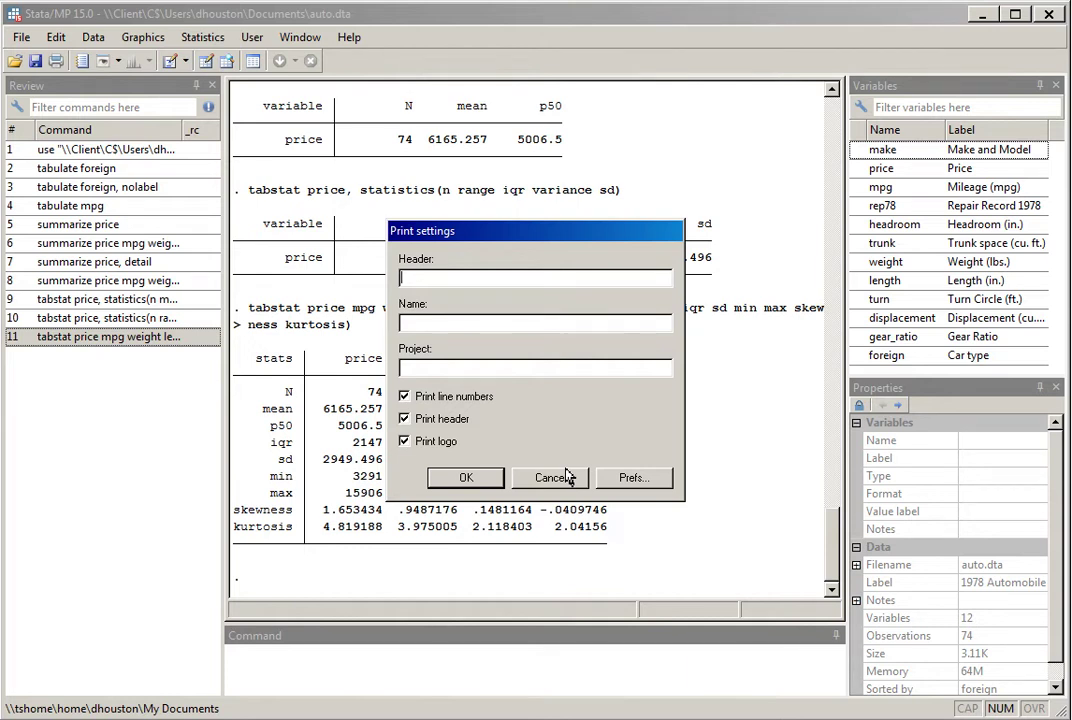
# Accept the default print settings and name the PDF 'Descriptive statistics video output'.
pyautogui.click(469, 479)
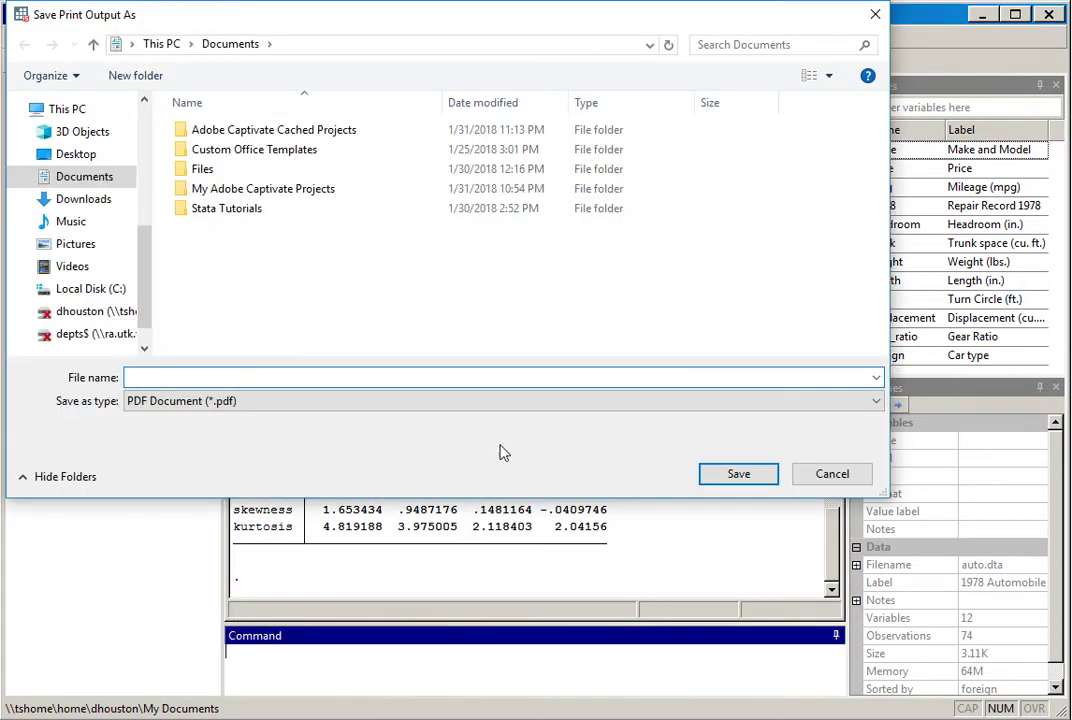
pyautogui.moveTo(526, 24); pyautogui.dragTo(547, 80)
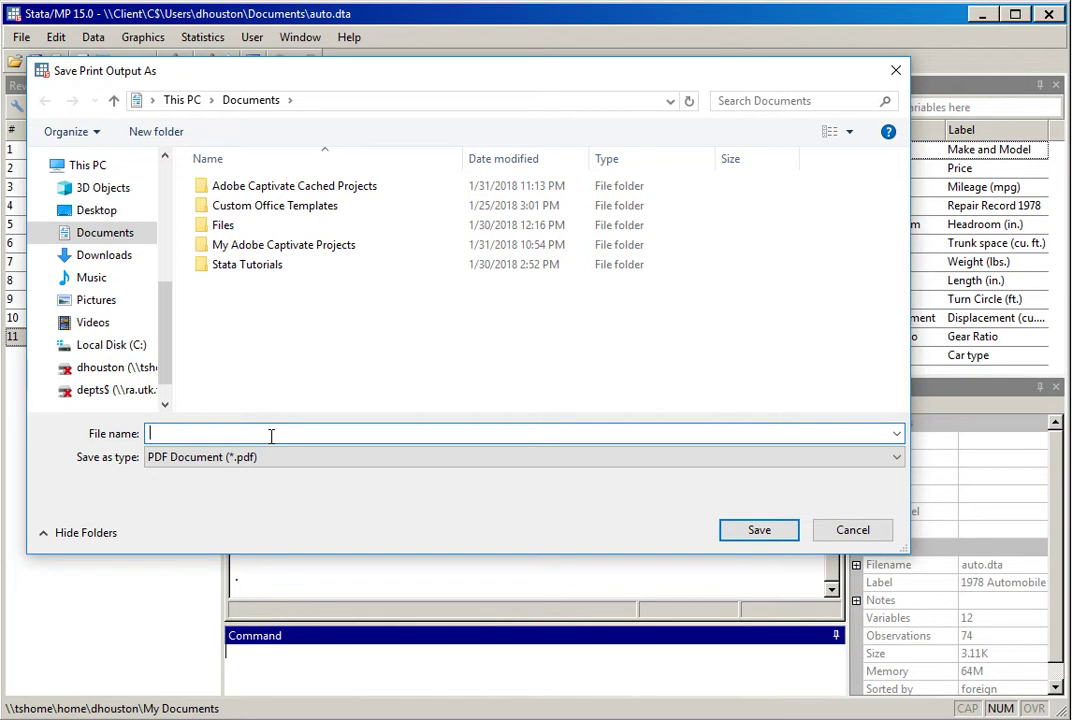
pyautogui.write('Descrit')
pyautogui.press('BackSpace')
pyautogui.write('ptives')
pyautogui.press('BackSpace')
pyautogui.press('BackSpace')
pyautogui.write('statistics')
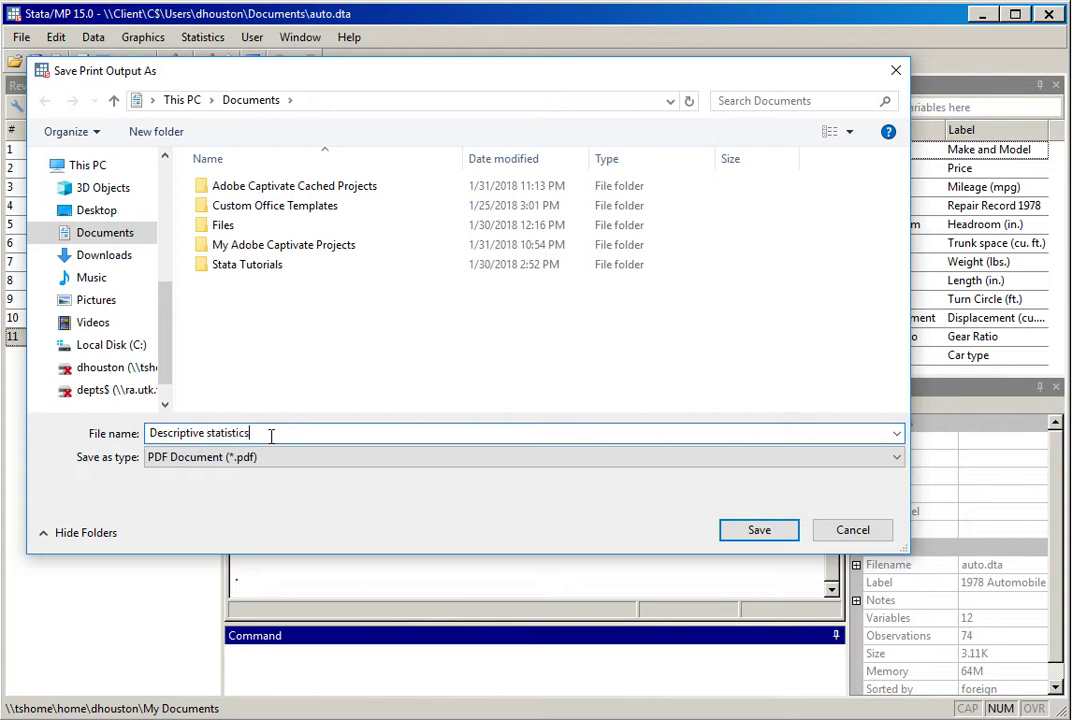
pyautogui.write(' video output')
# Save the 'Descriptive statistics video output' PDF and scroll through it in Acrobat Reader.
pyautogui.click(759, 531)
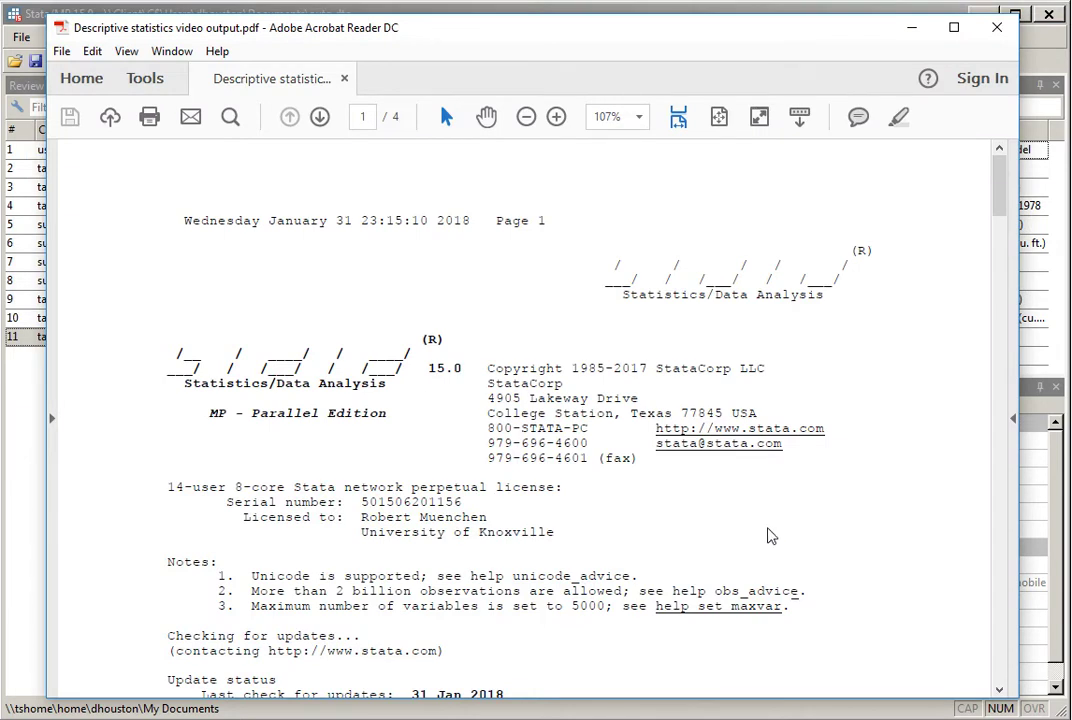
pyautogui.moveTo(1002, 177); pyautogui.dragTo(1004, 236)
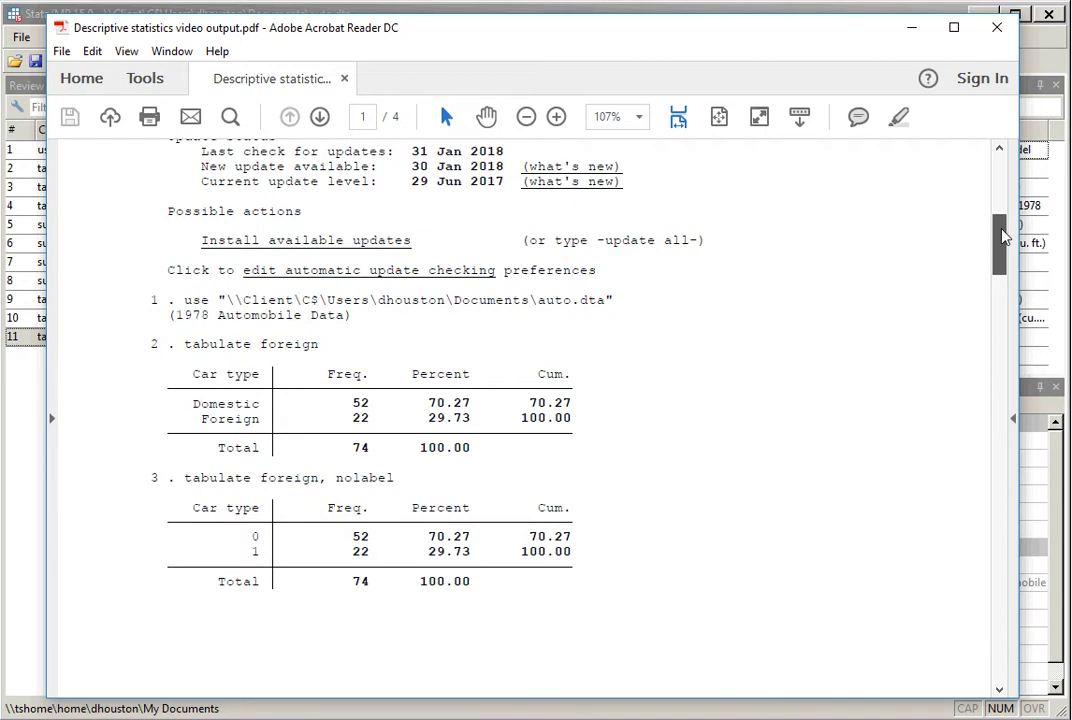
pyautogui.moveTo(1004, 236); pyautogui.dragTo(1003, 482)
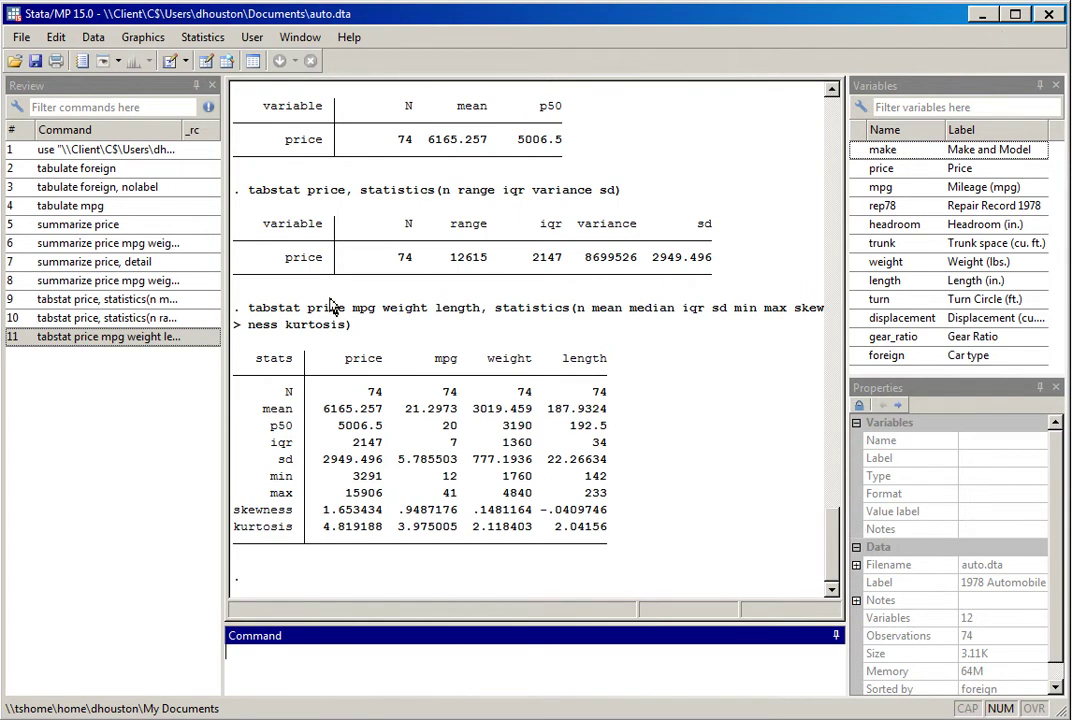
# Copy the Stata output from the use command to the end as a table, then switch to Word.
pyautogui.click(258, 597)
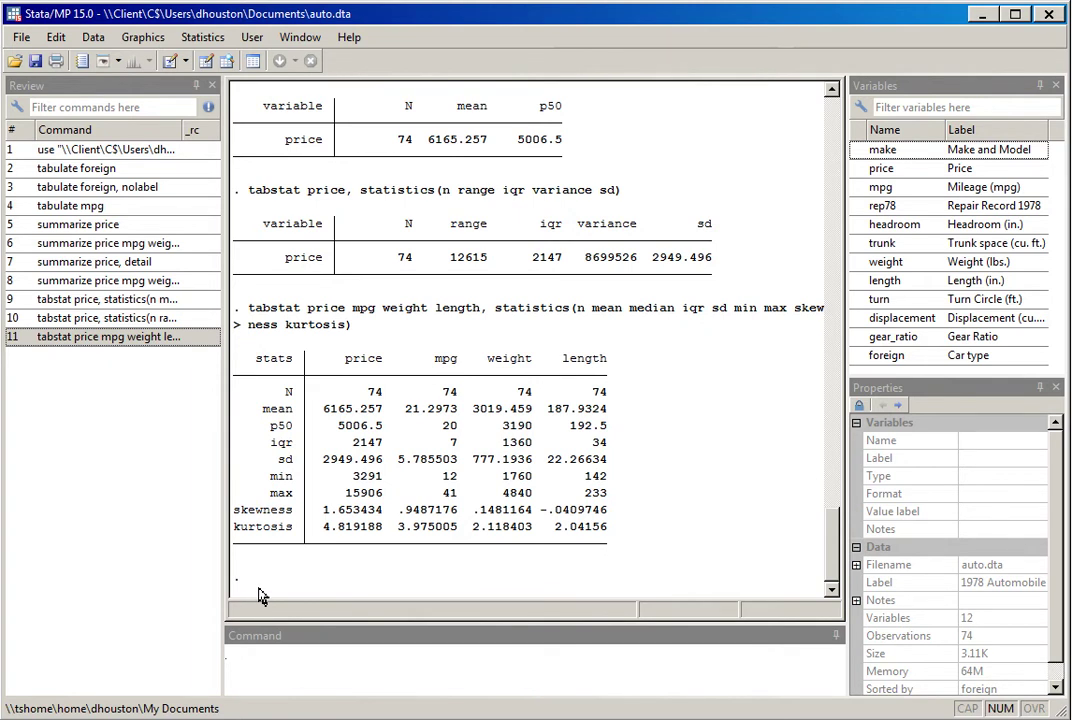
pyautogui.moveTo(258, 597); pyautogui.dragTo(259, 120)
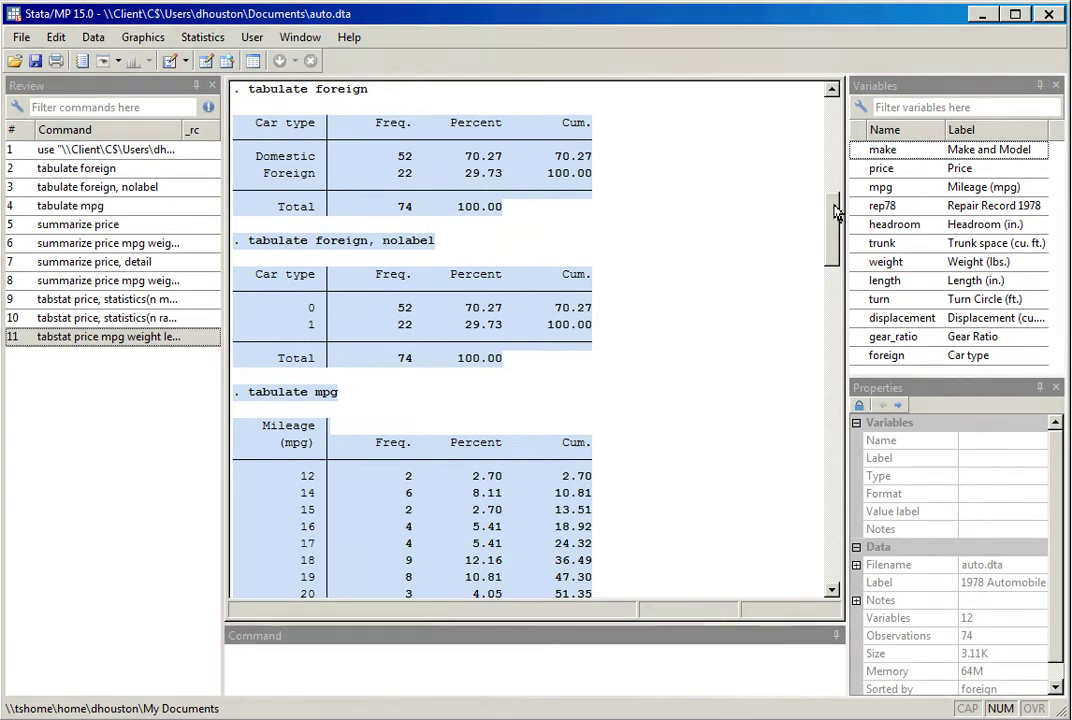
pyautogui.moveTo(836, 212); pyautogui.dragTo(836, 187)
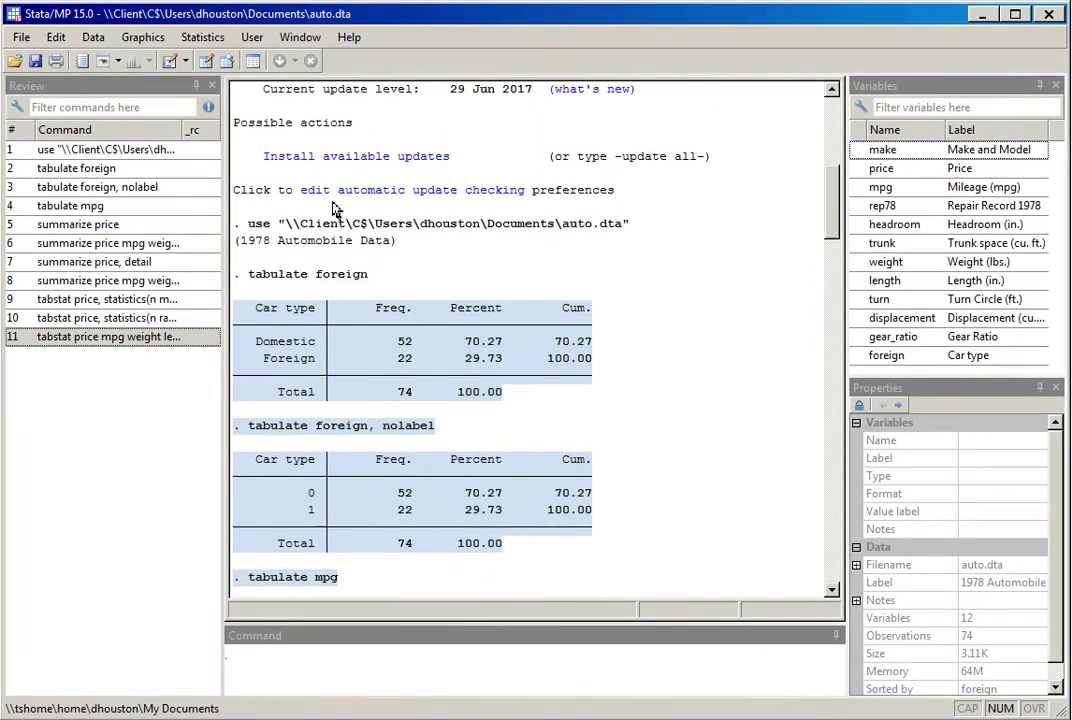
pyautogui.moveTo(237, 230); pyautogui.dragTo(590, 591)
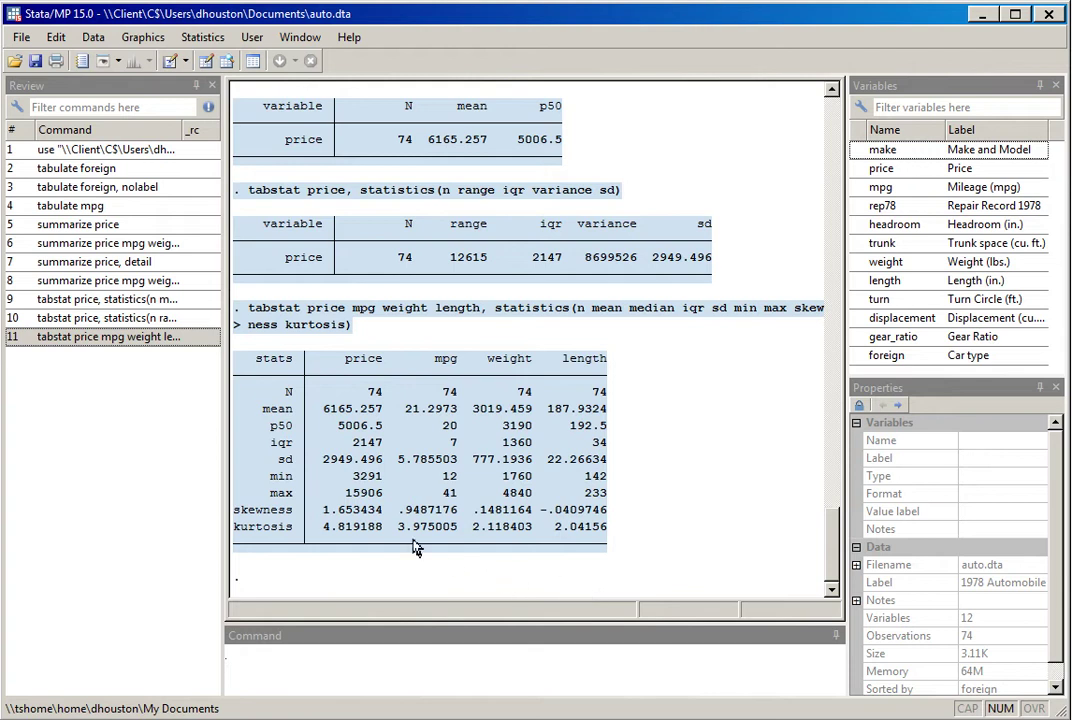
pyautogui.rightClick(291, 257)
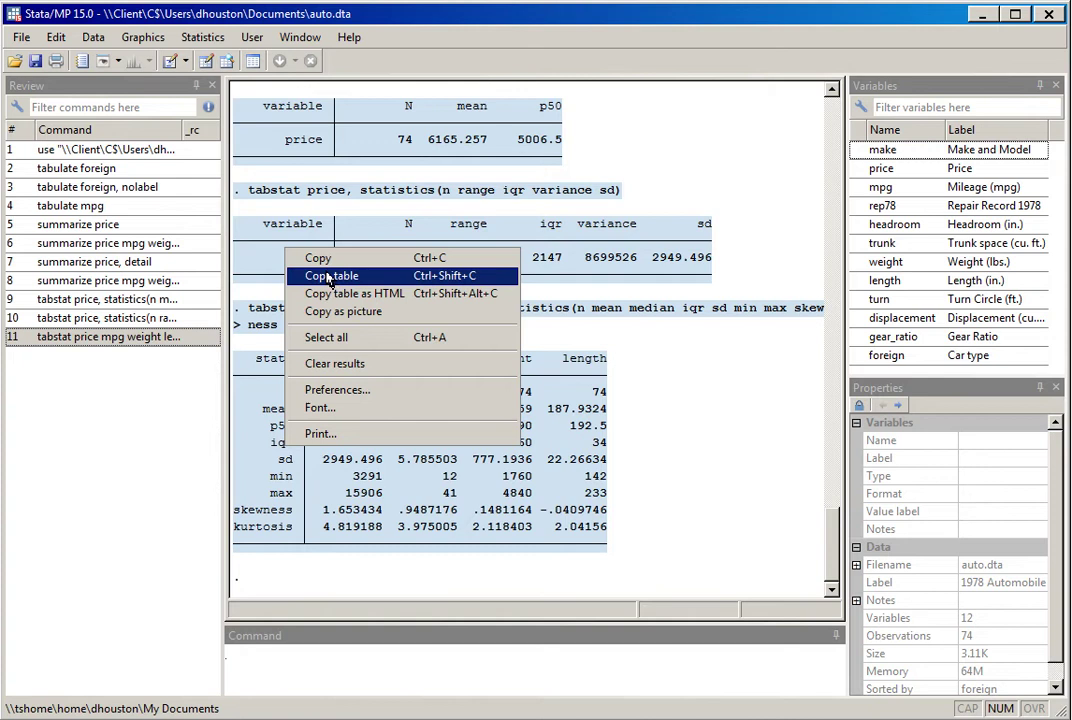
pyautogui.click(324, 260)
pyautogui.hotkey('alt', 'Tab')
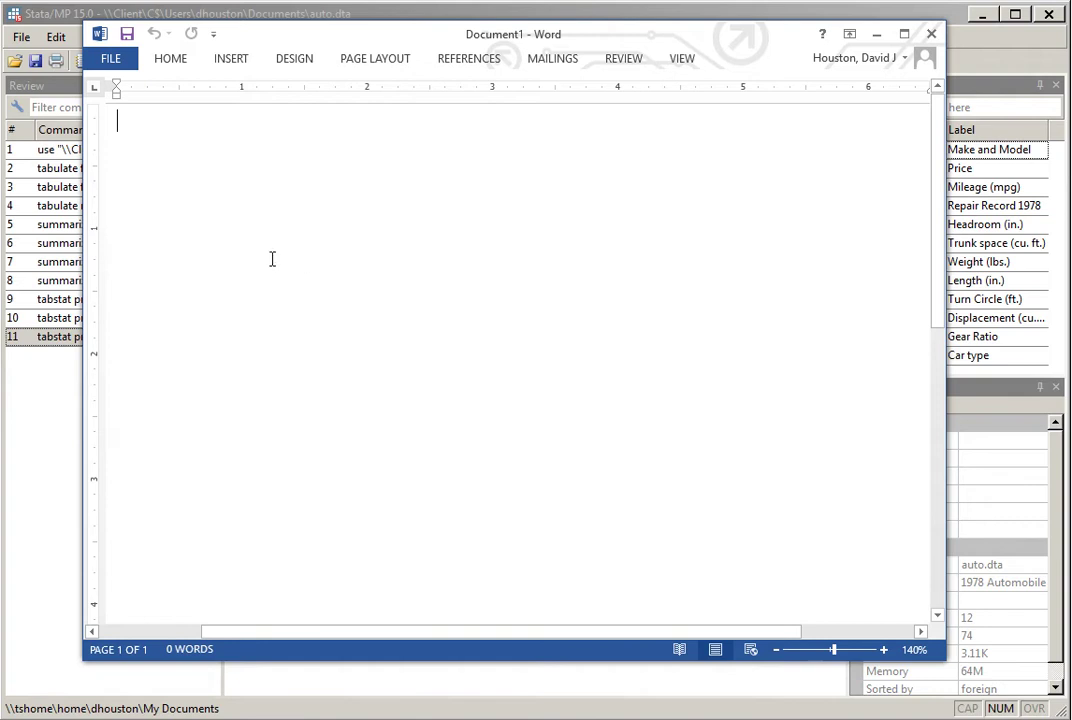
# Paste the Stata output into Document1 and scroll back to the start of page 1.
pyautogui.rightClick(119, 121)
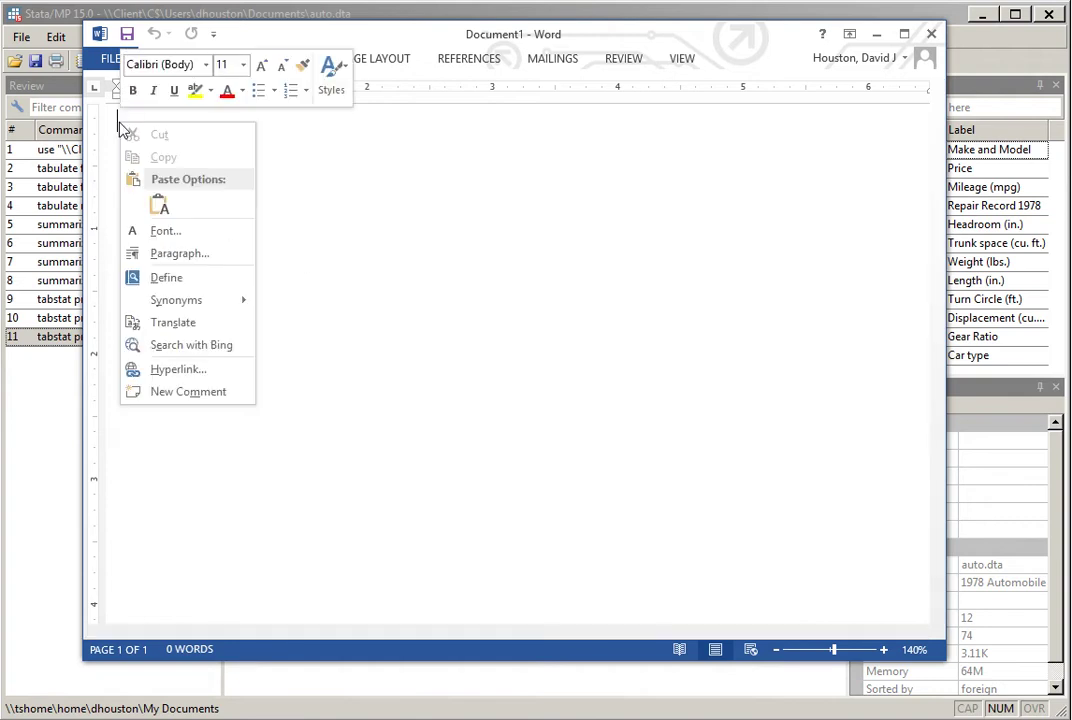
pyautogui.click(160, 207)
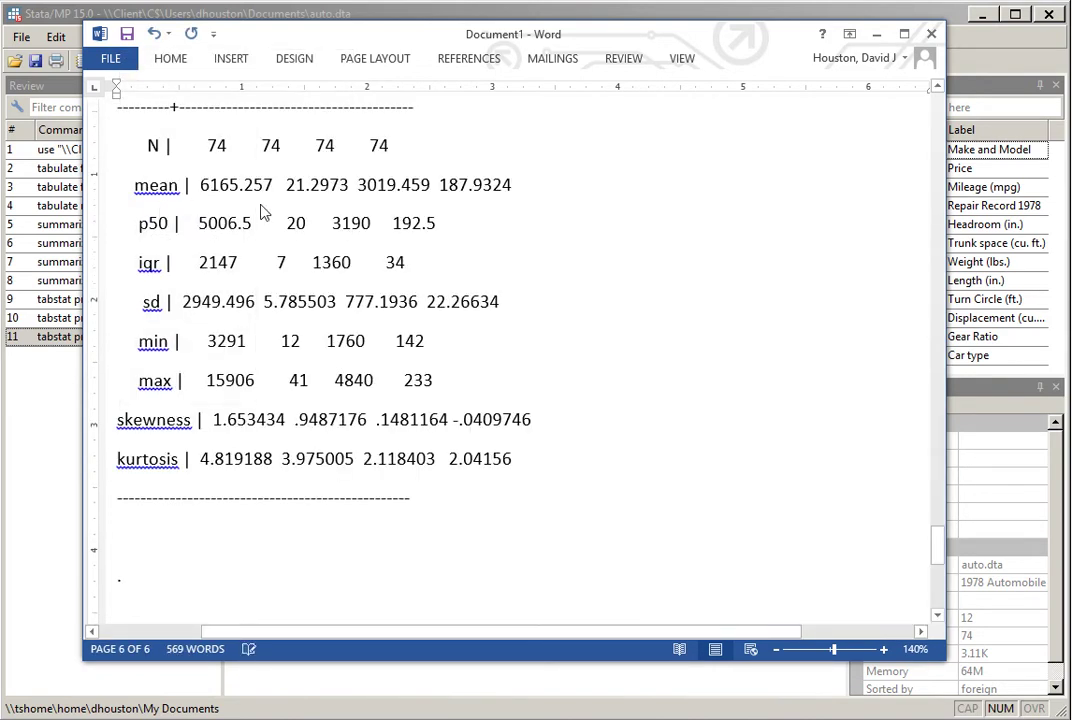
pyautogui.moveTo(939, 550); pyautogui.dragTo(928, 118)
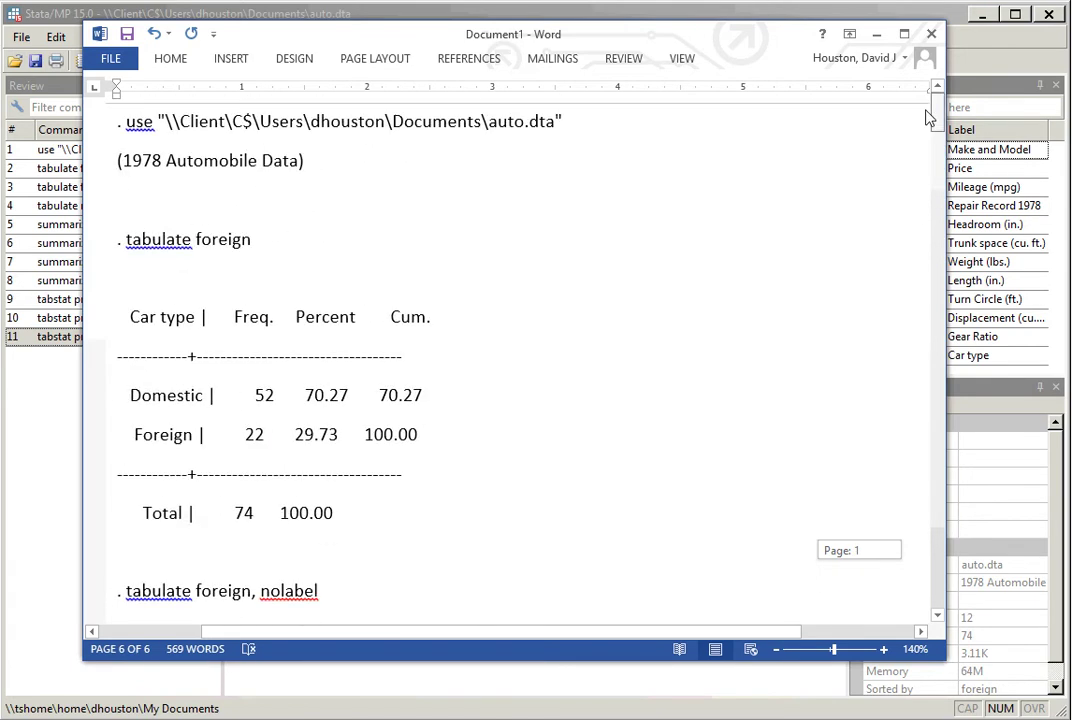
pyautogui.moveTo(928, 118); pyautogui.dragTo(927, 111)
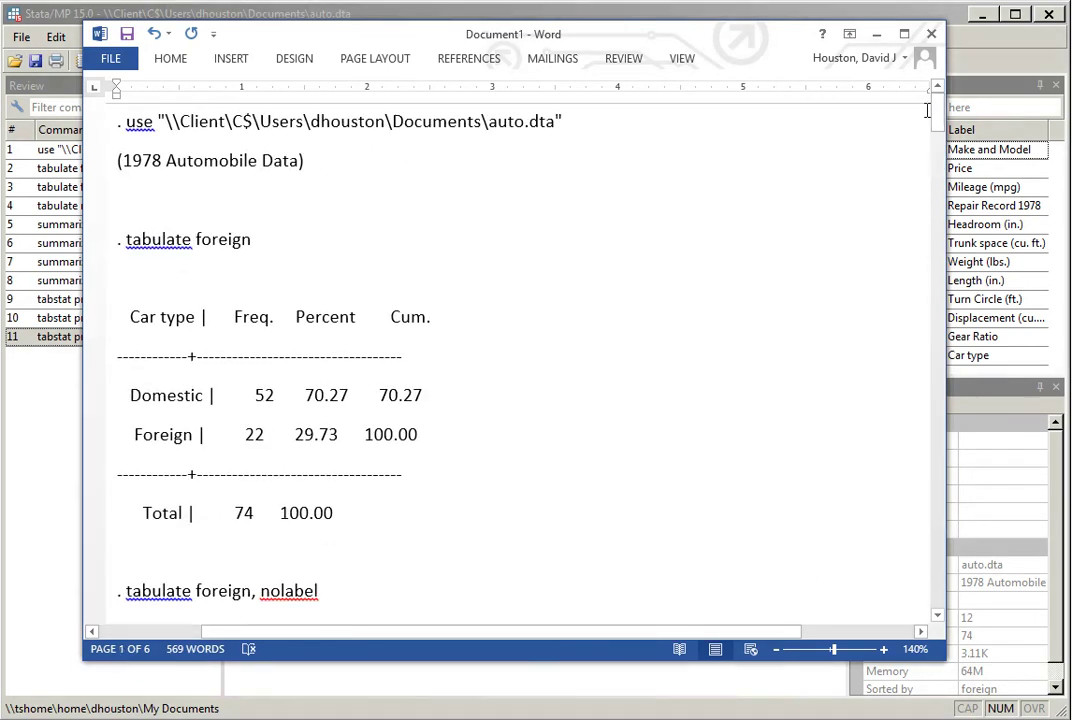
# Select the whole log and set 0 pt spacing before and after with single line spacing.
pyautogui.click(118, 124)
pyautogui.moveTo(127, 128); pyautogui.dragTo(941, 108)
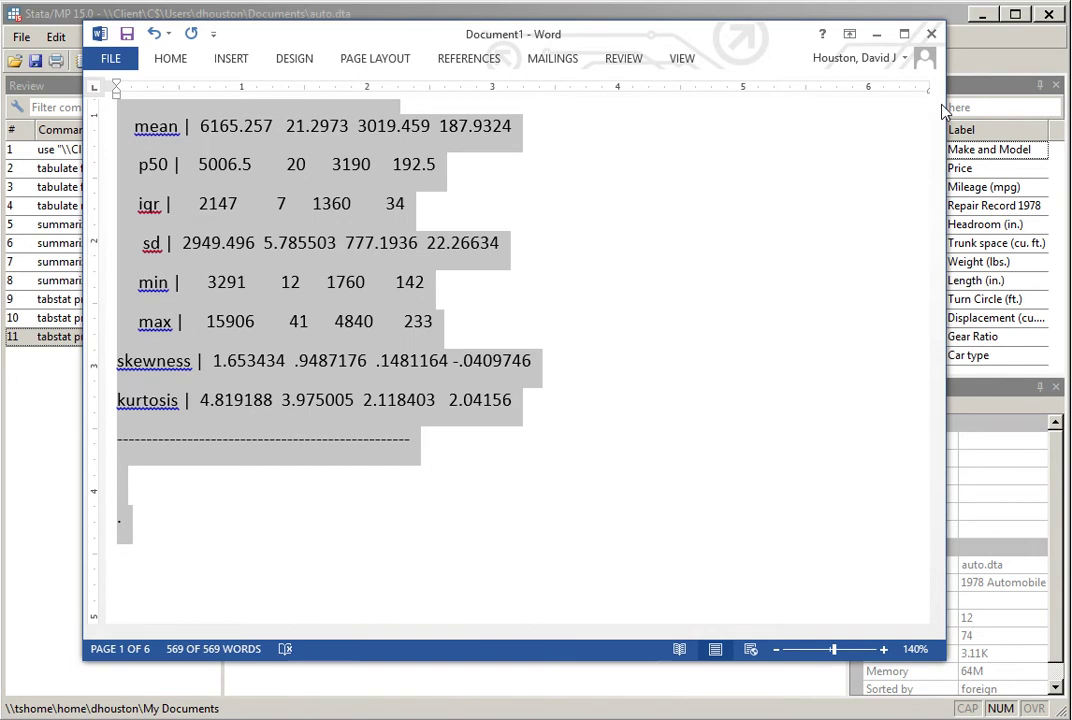
pyautogui.click(170, 62)
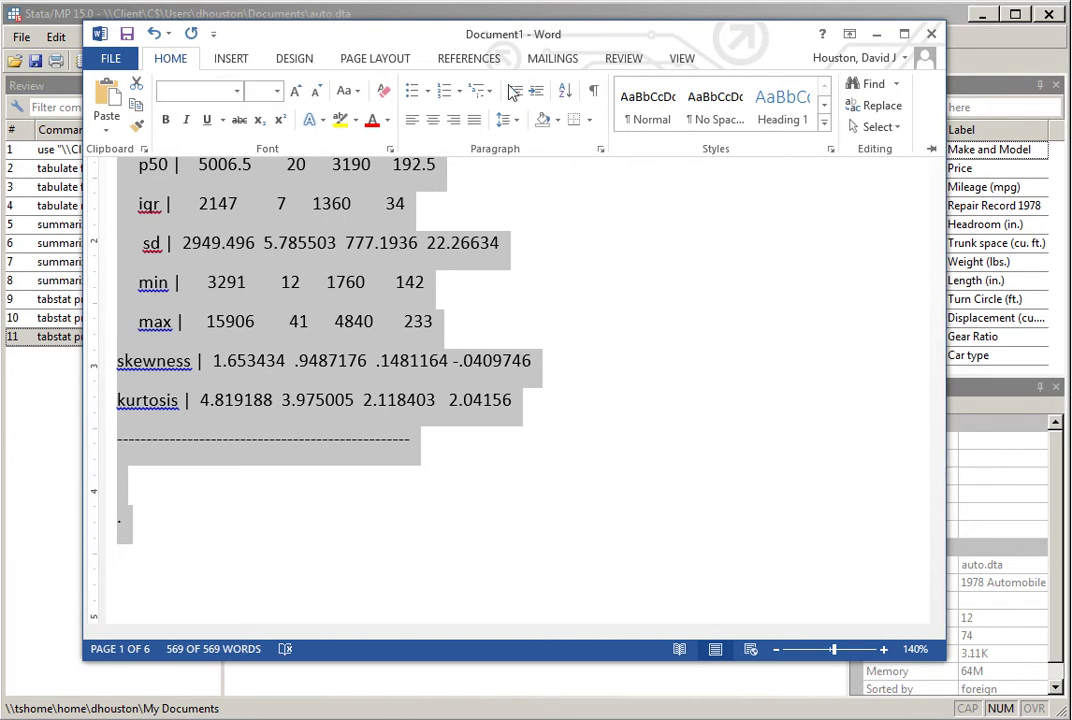
pyautogui.click(601, 149)
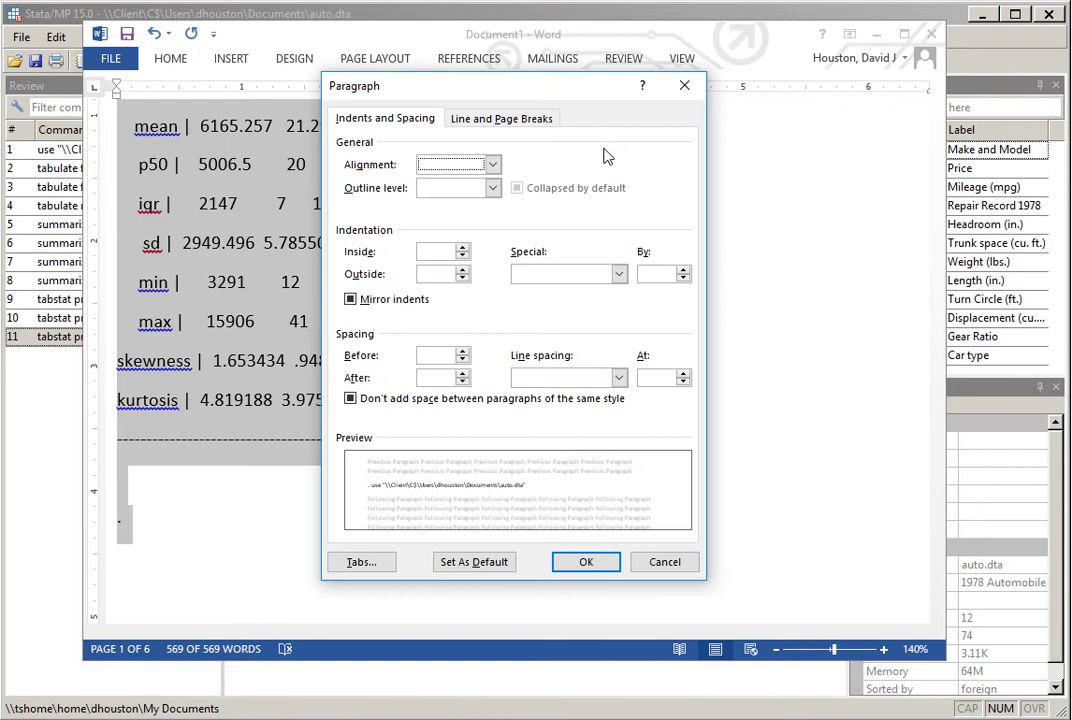
pyautogui.click(462, 359)
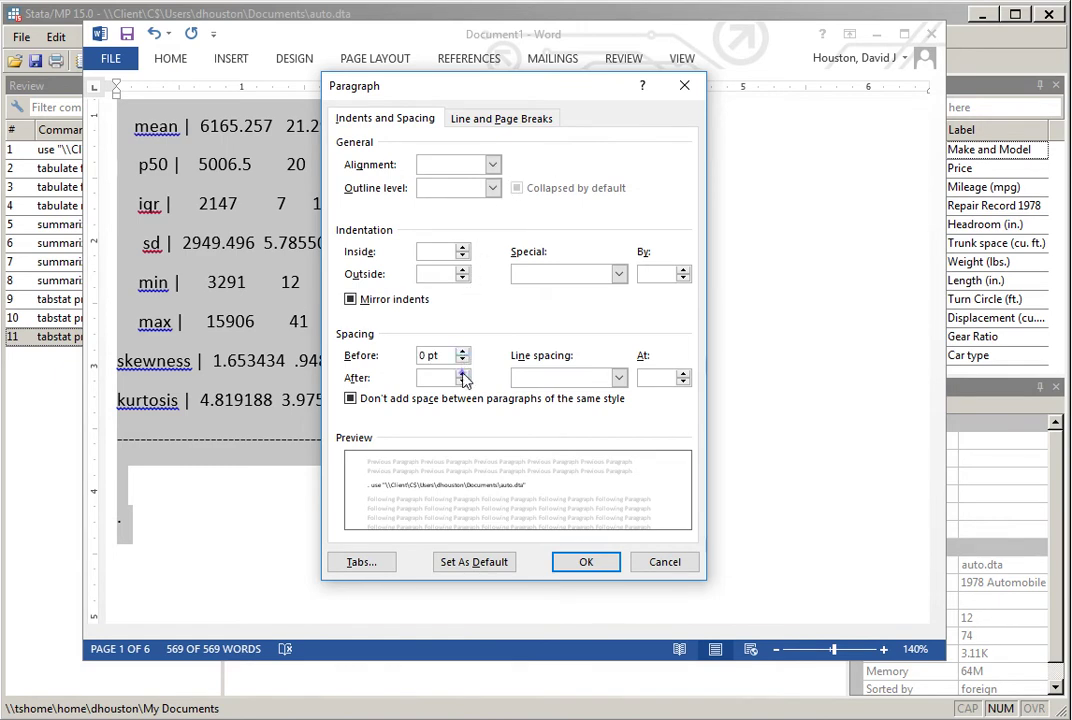
pyautogui.click(462, 377)
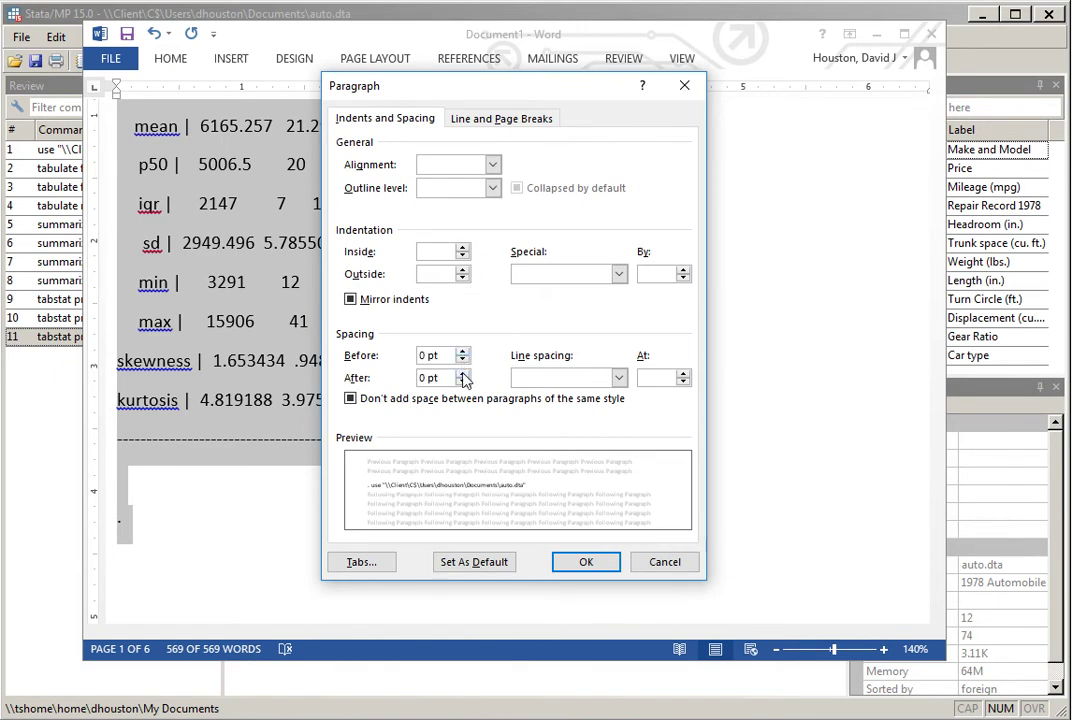
pyautogui.click(619, 378)
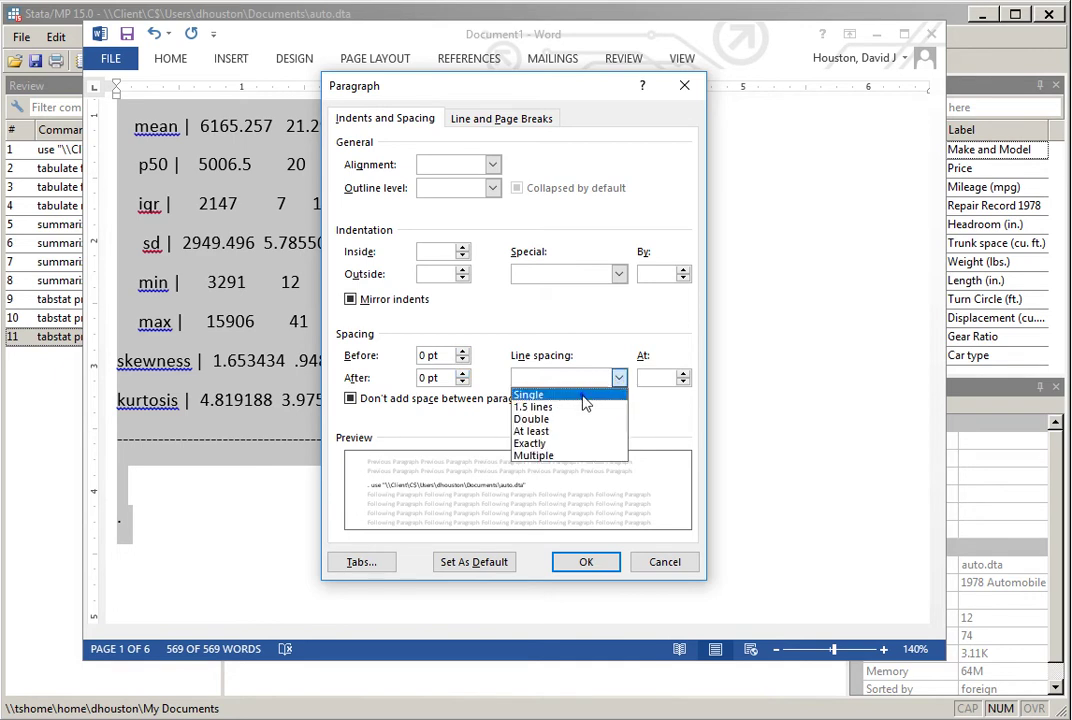
pyautogui.click(586, 396)
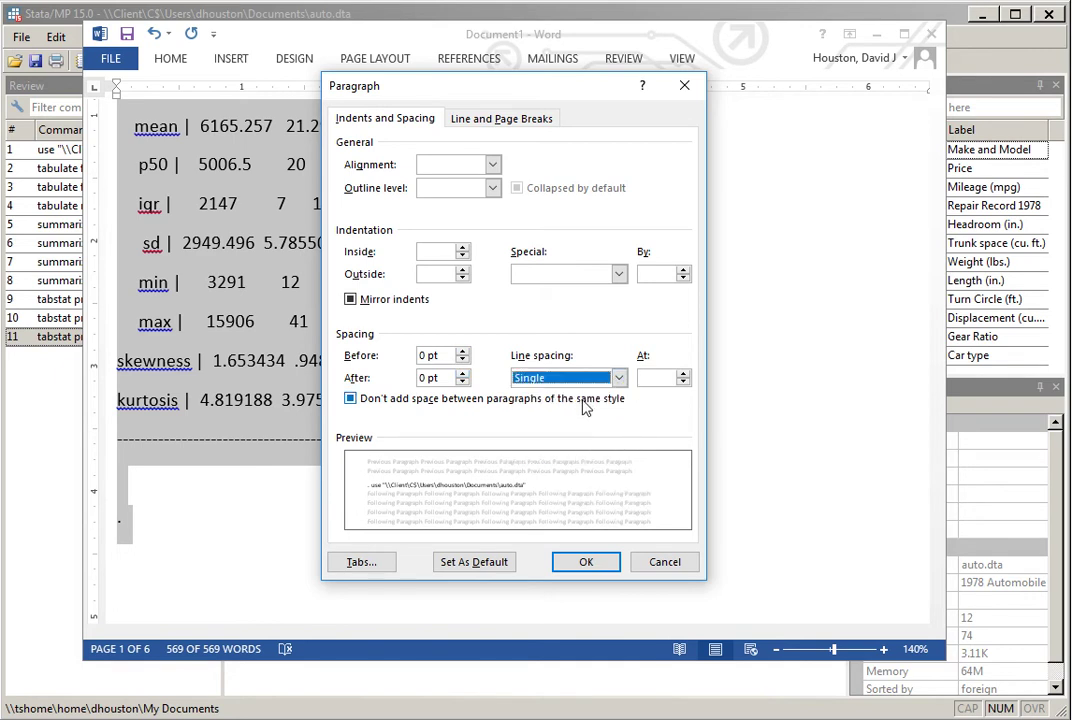
pyautogui.click(586, 563)
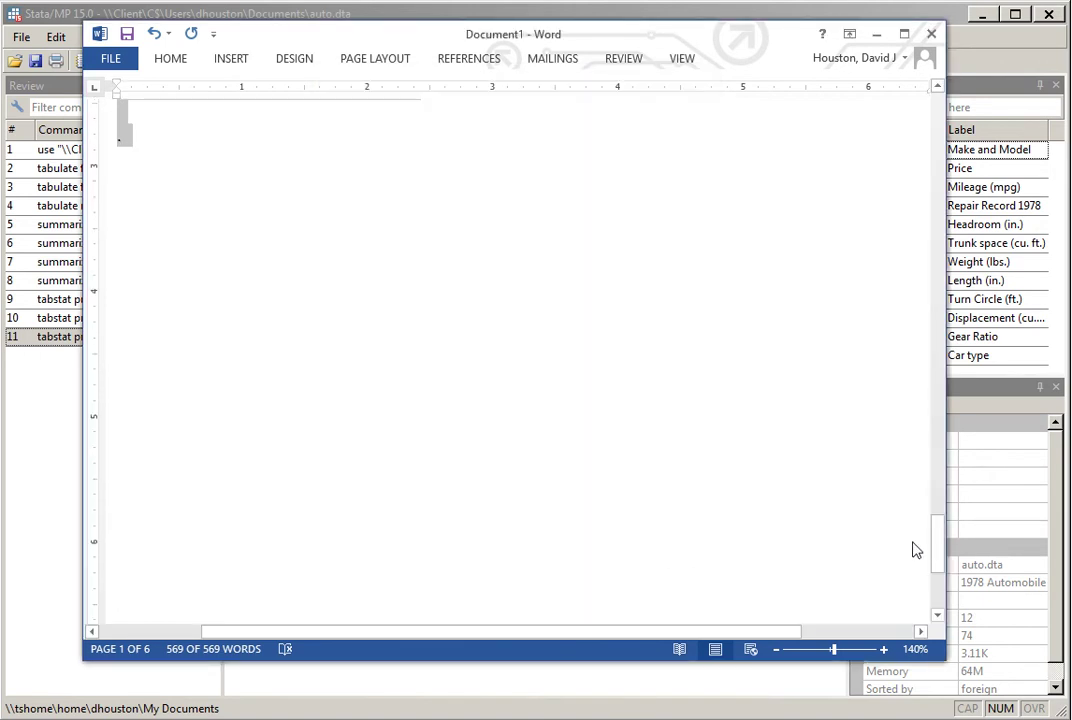
pyautogui.moveTo(940, 536); pyautogui.dragTo(932, 497)
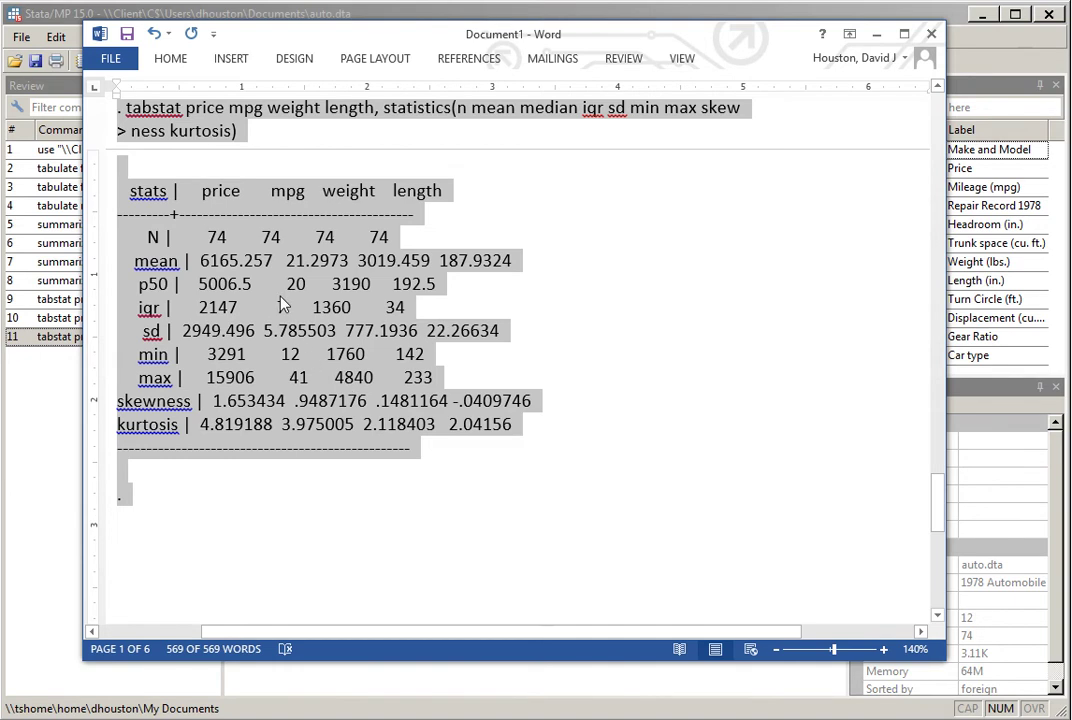
# Set the selected log's font to Courier New.
pyautogui.rightClick(274, 252)
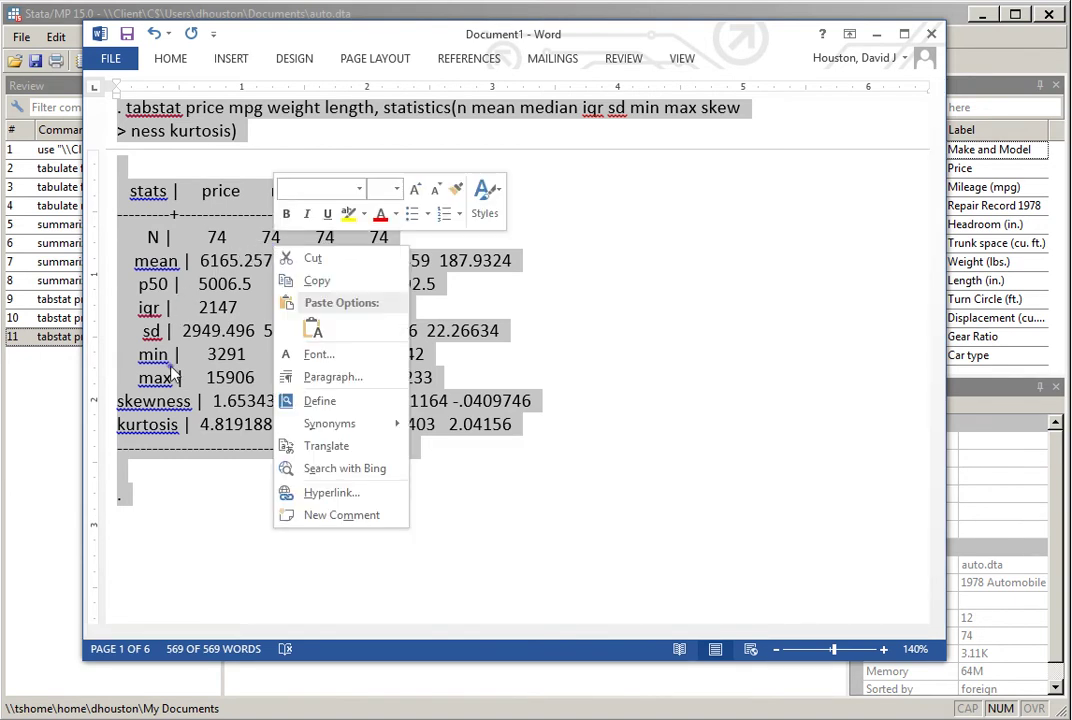
pyautogui.press('Escape')
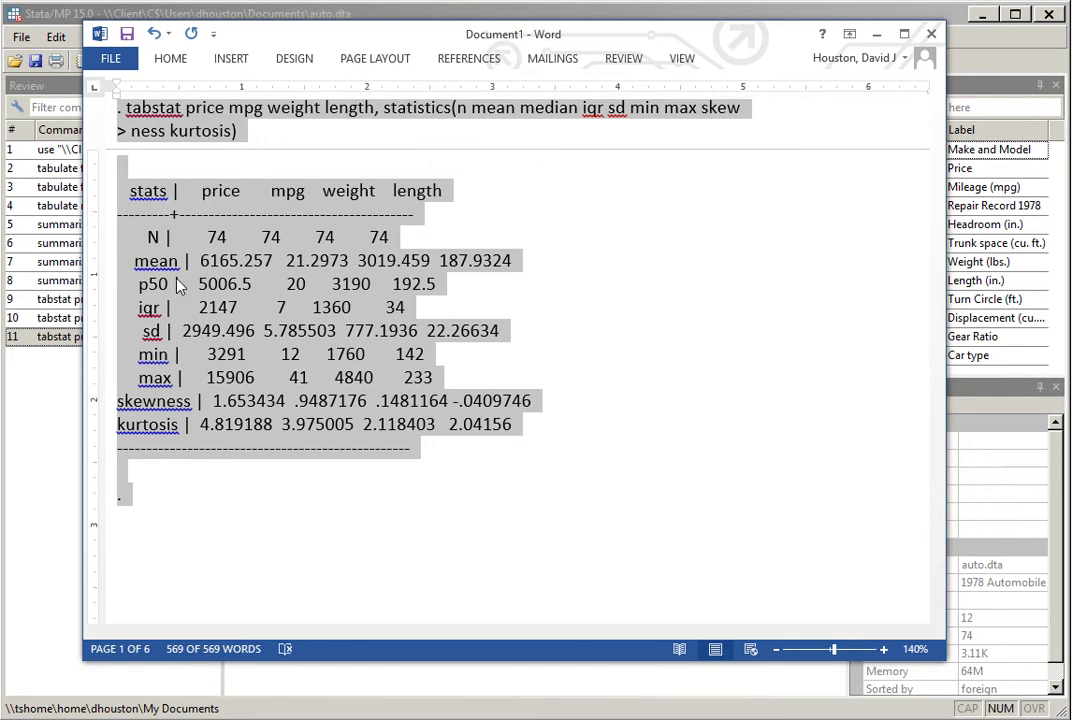
pyautogui.click(179, 59)
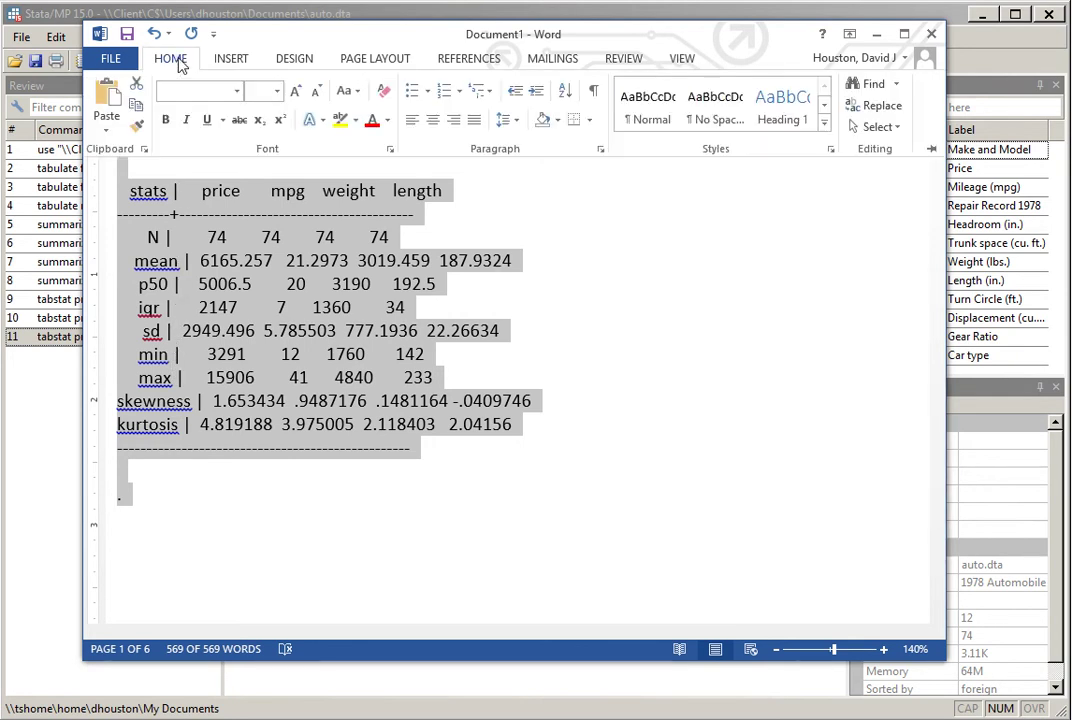
pyautogui.click(238, 91)
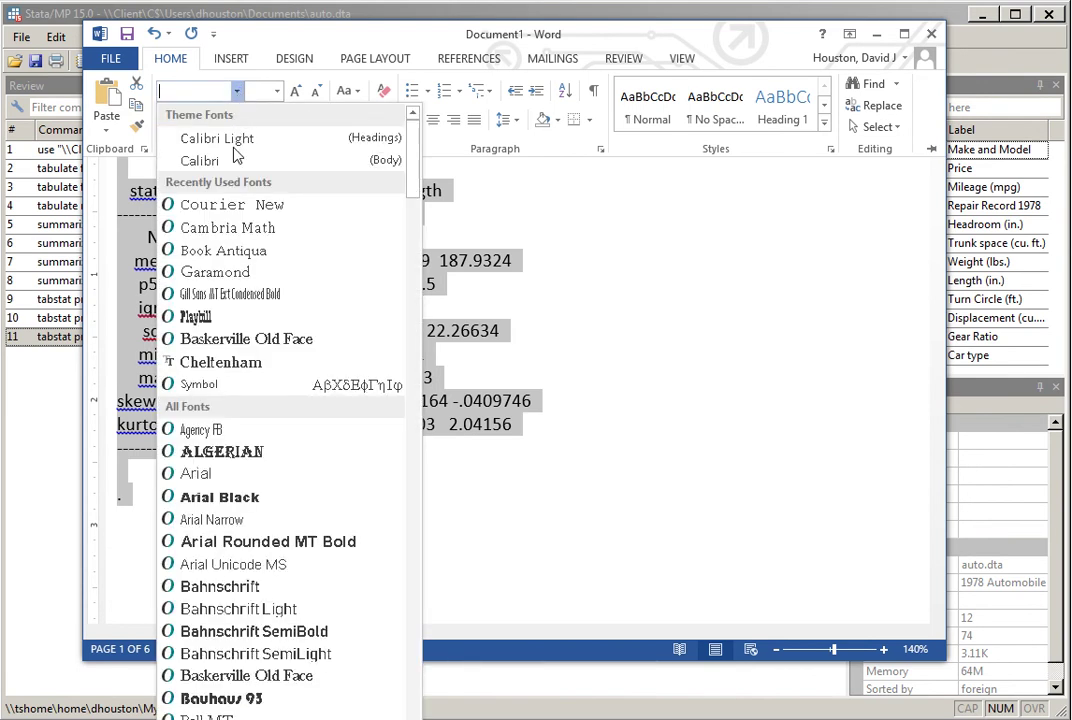
pyautogui.click(225, 205)
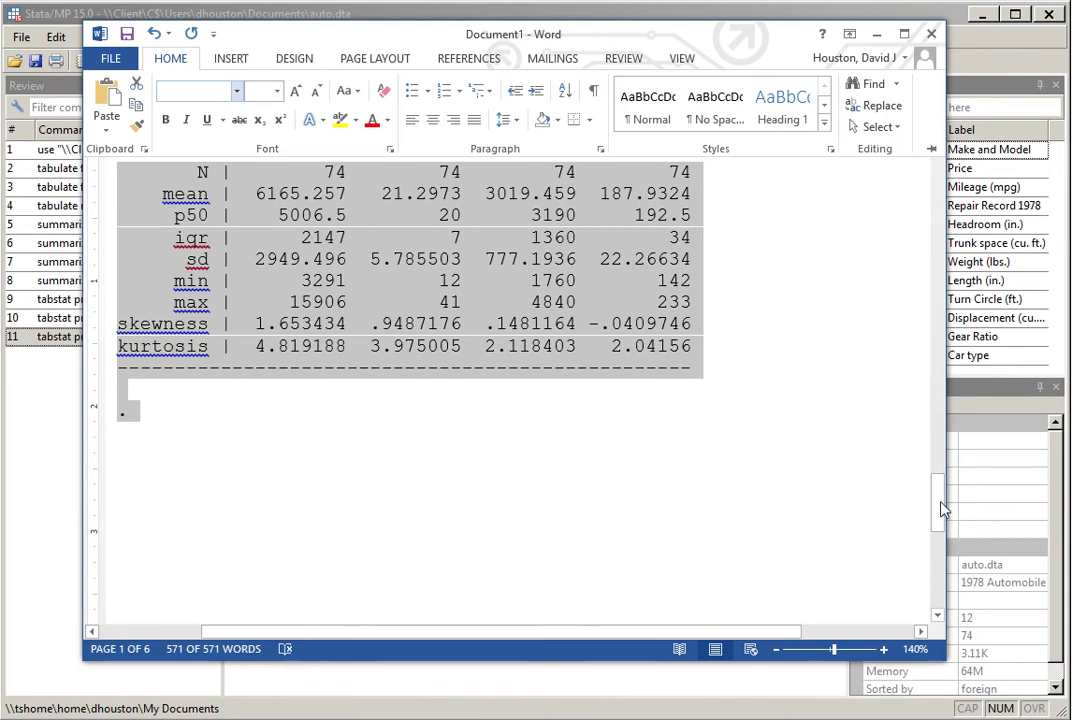
# Scroll through the 4-page Courier New log, deselect the text, and return to the top.
pyautogui.moveTo(940, 510); pyautogui.dragTo(941, 420)
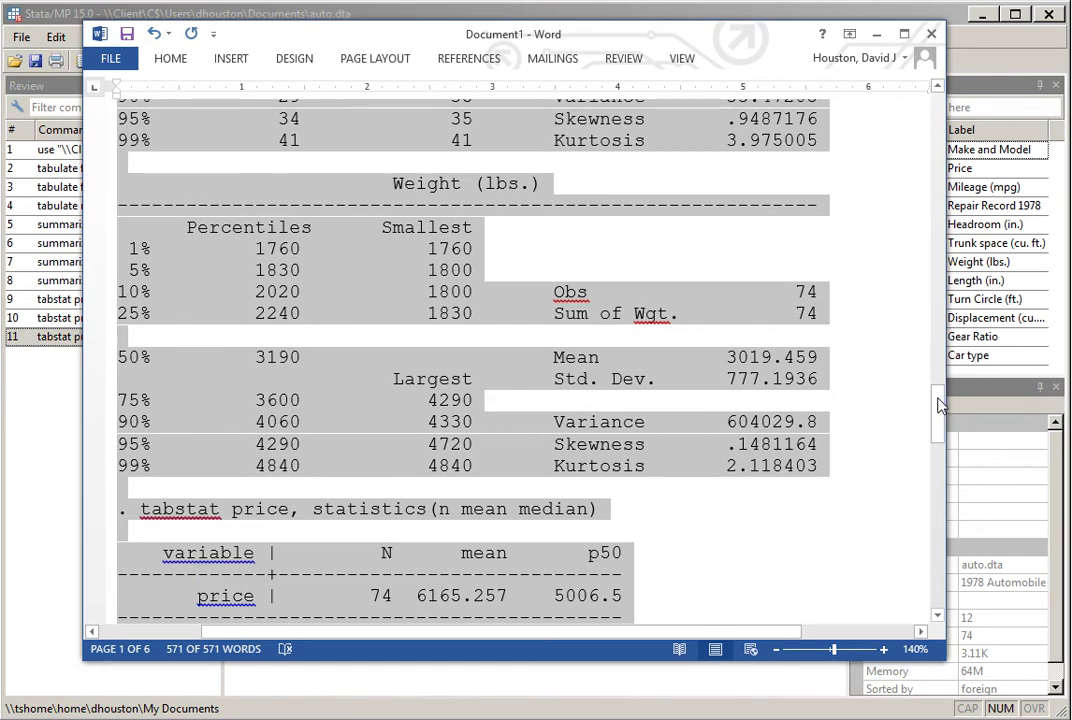
pyautogui.moveTo(940, 404); pyautogui.dragTo(938, 316)
pyautogui.click(838, 270)
pyautogui.moveTo(940, 300); pyautogui.dragTo(936, 132)
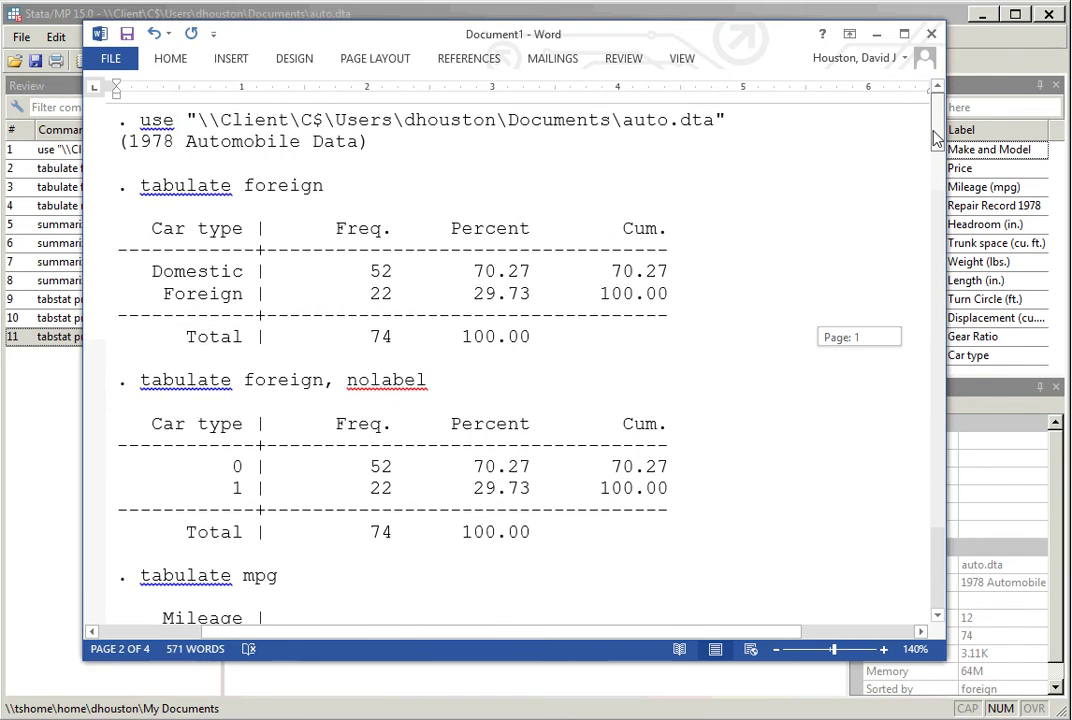
pyautogui.moveTo(936, 138); pyautogui.dragTo(936, 257)
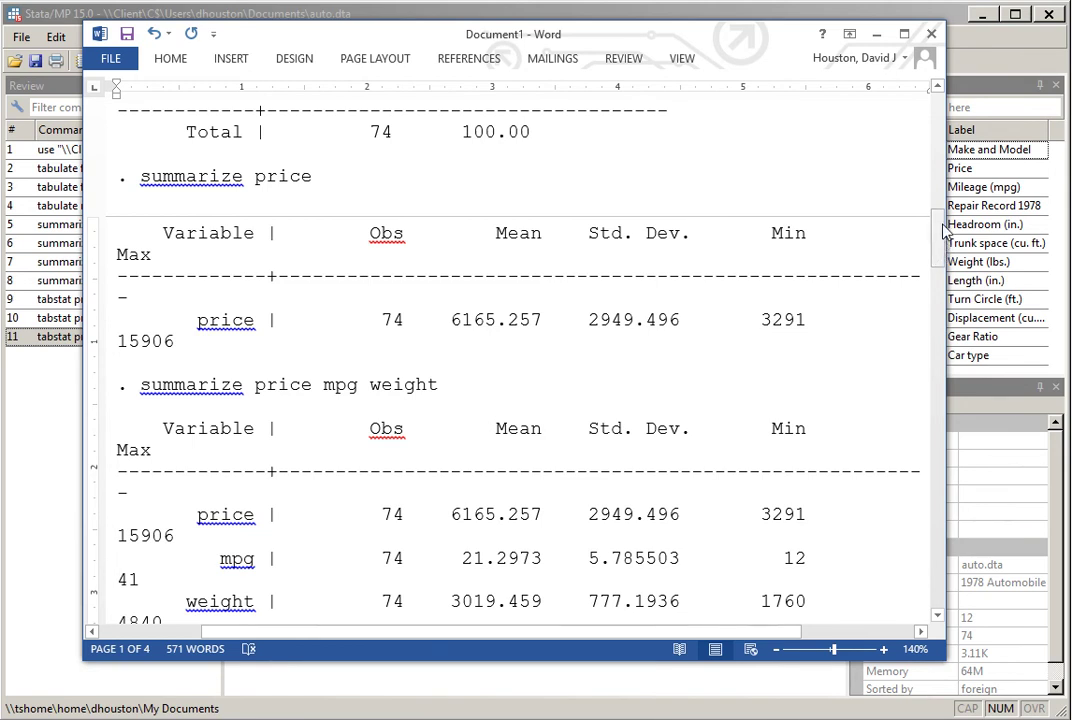
pyautogui.moveTo(943, 237); pyautogui.dragTo(942, 98)
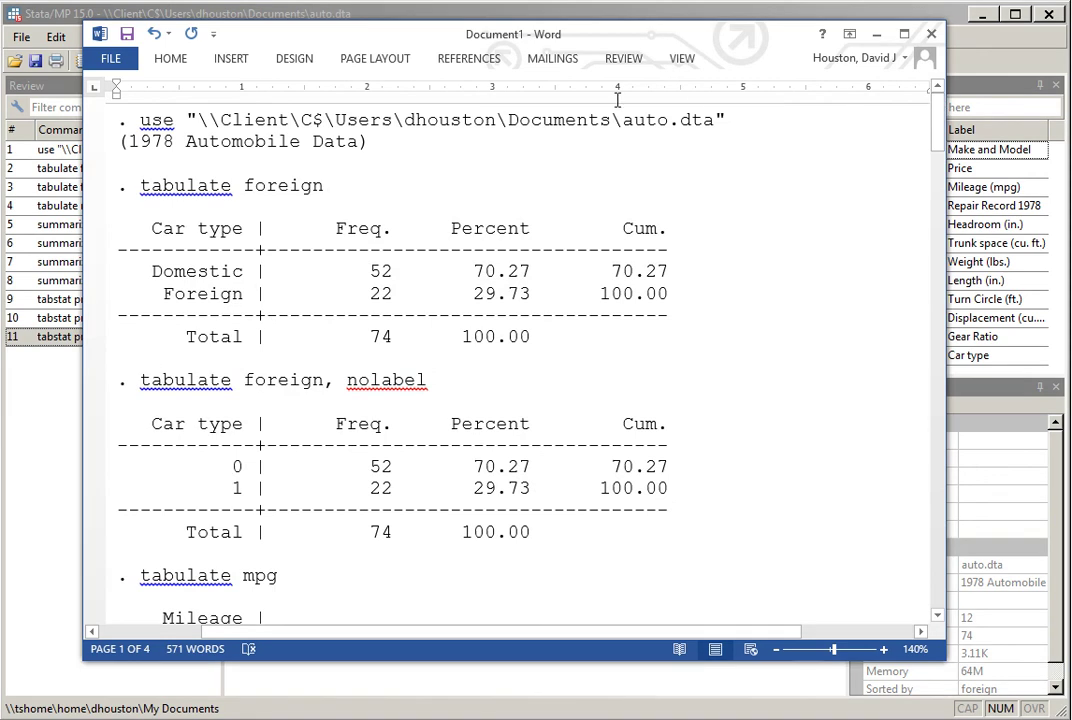
# Select the entire log, set its font size to 9 pt, and collapse the ribbon.
pyautogui.moveTo(120, 125); pyautogui.dragTo(570, 655)
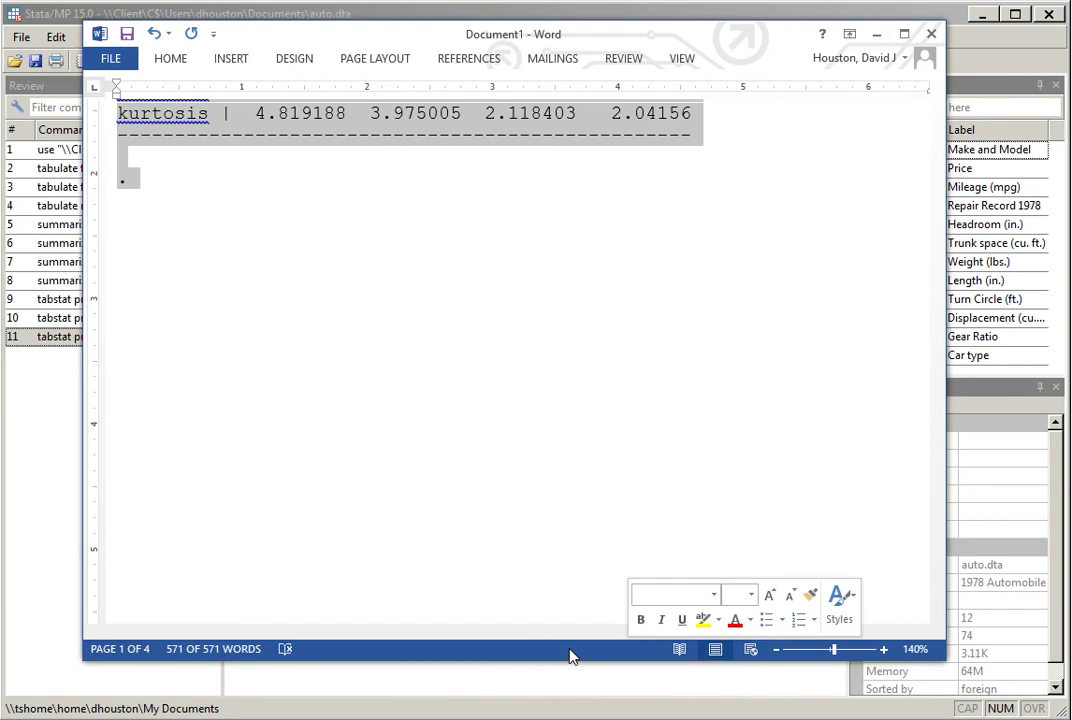
pyautogui.click(172, 60)
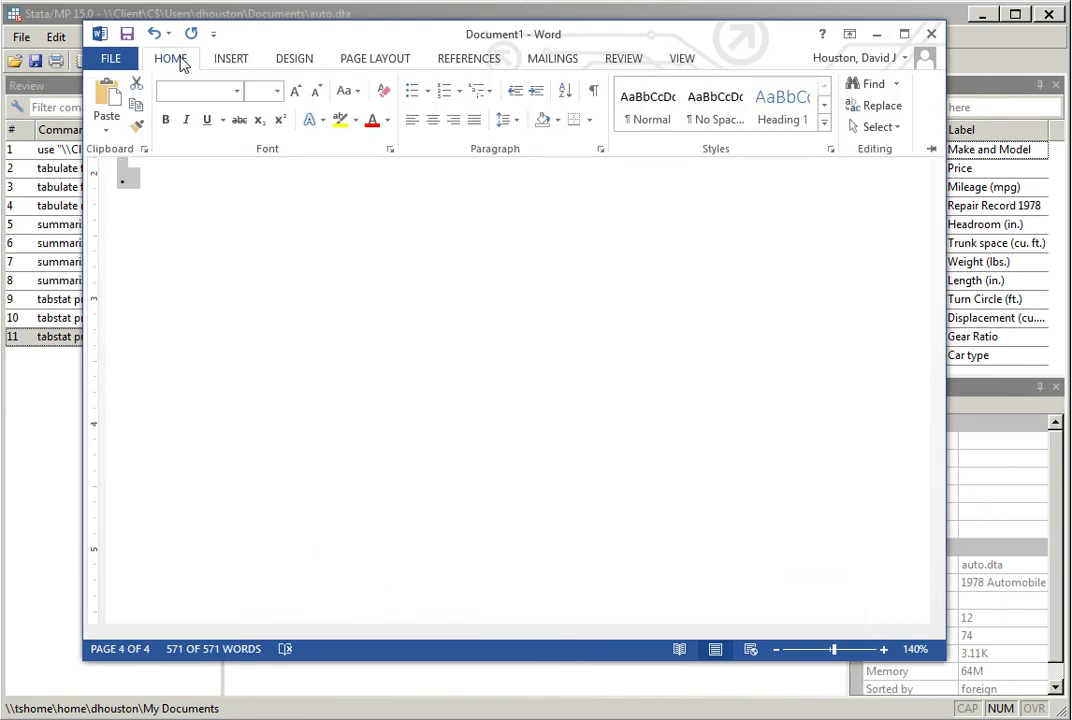
pyautogui.click(277, 91)
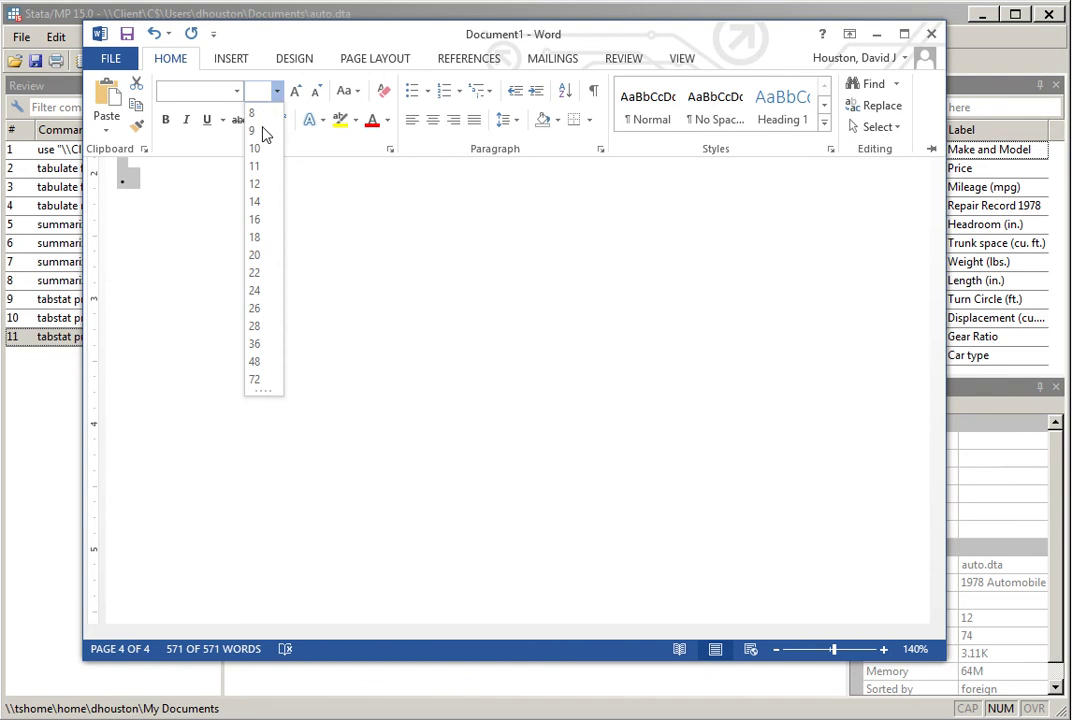
pyautogui.click(387, 265)
pyautogui.hotkey('ctrl', 'F1')
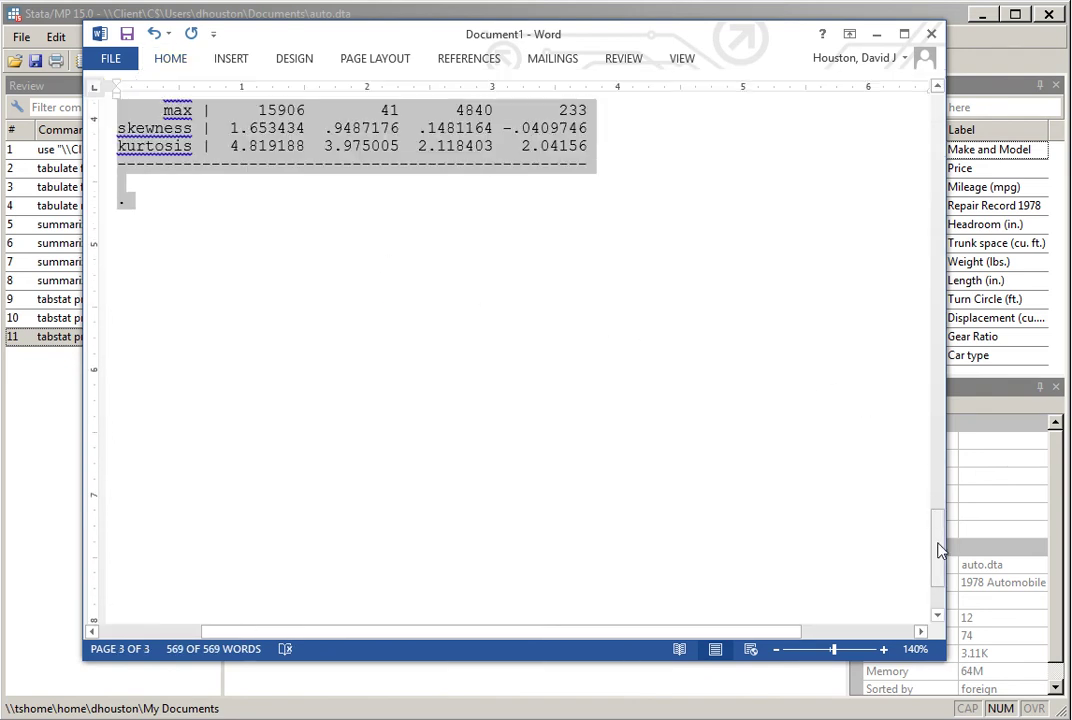
# Scroll to the top of the 9 pt log and deselect the text.
pyautogui.moveTo(940, 549); pyautogui.dragTo(900, 105)
pyautogui.click(857, 170)
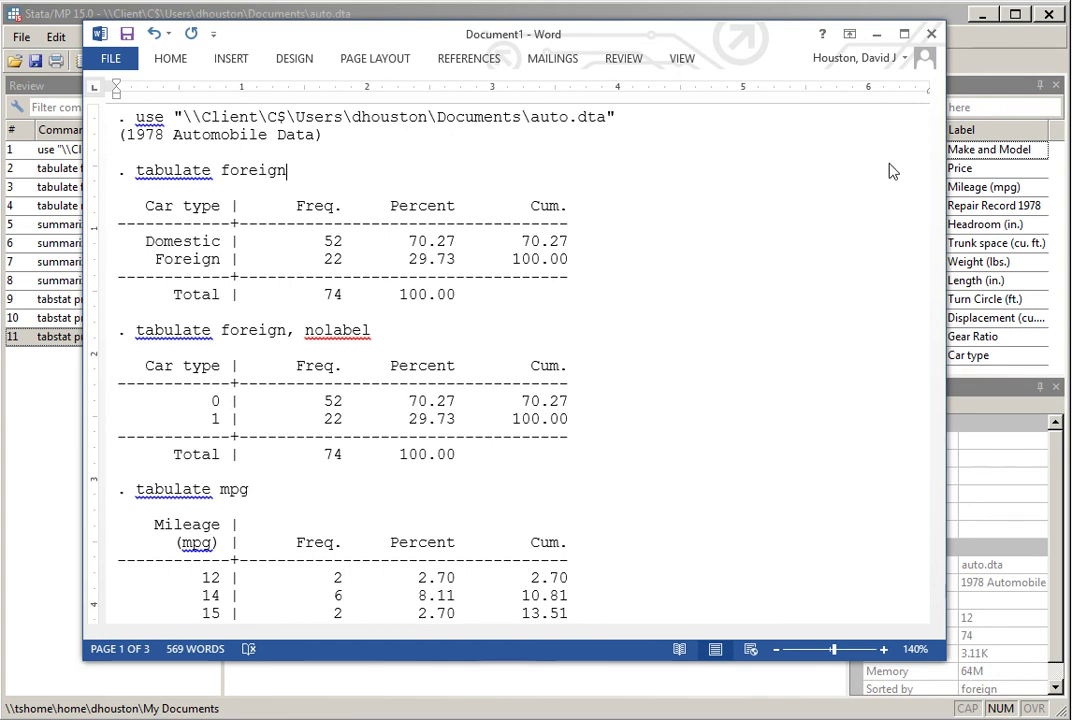
# Delete the '. summarize price' output and its blank line so tabulate mpg runs into tabstat.
pyautogui.moveTo(937, 140); pyautogui.dragTo(926, 265)
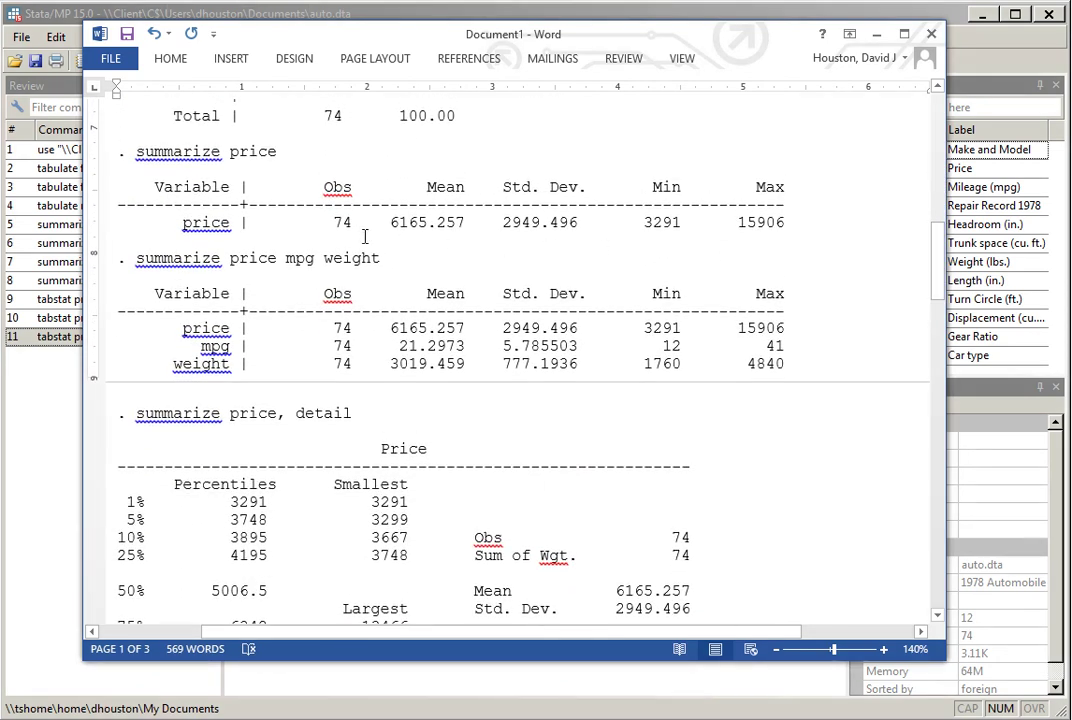
pyautogui.moveTo(117, 155); pyautogui.dragTo(743, 262)
pyautogui.press('Delete')
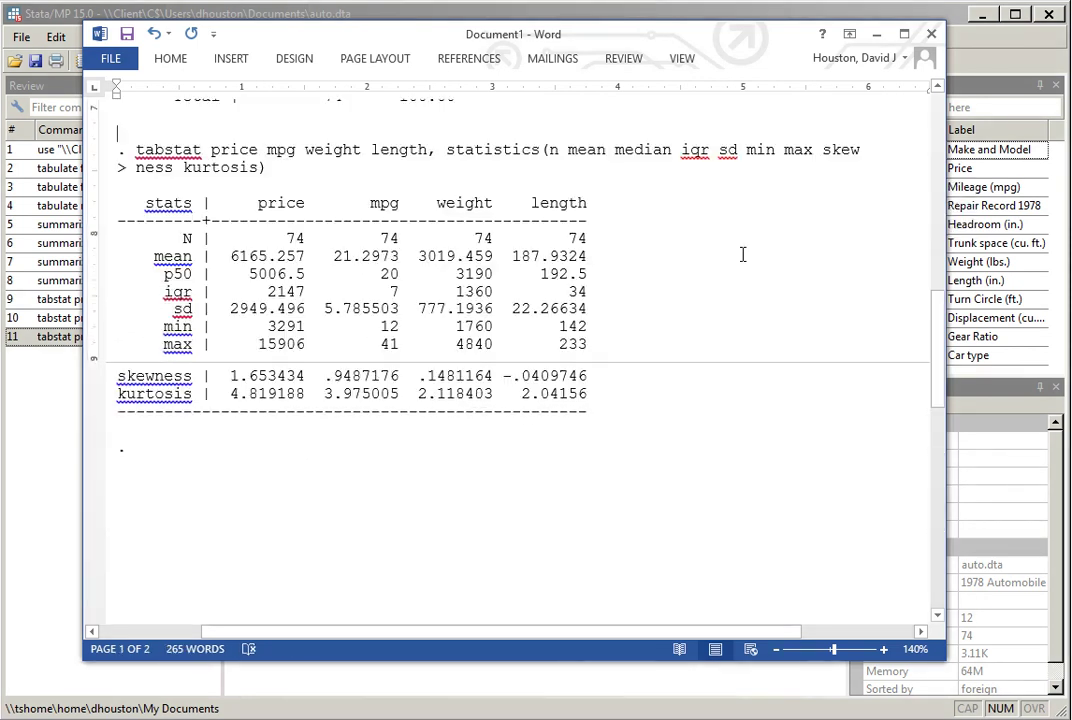
pyautogui.press('Delete')
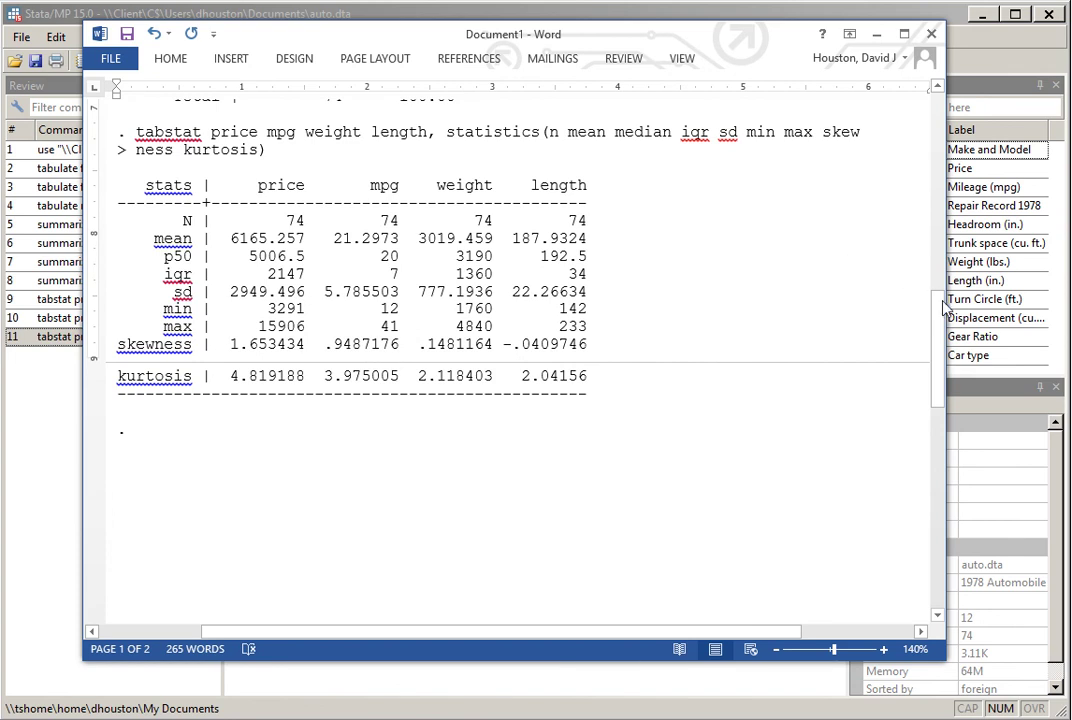
pyautogui.moveTo(942, 310); pyautogui.dragTo(900, 132)
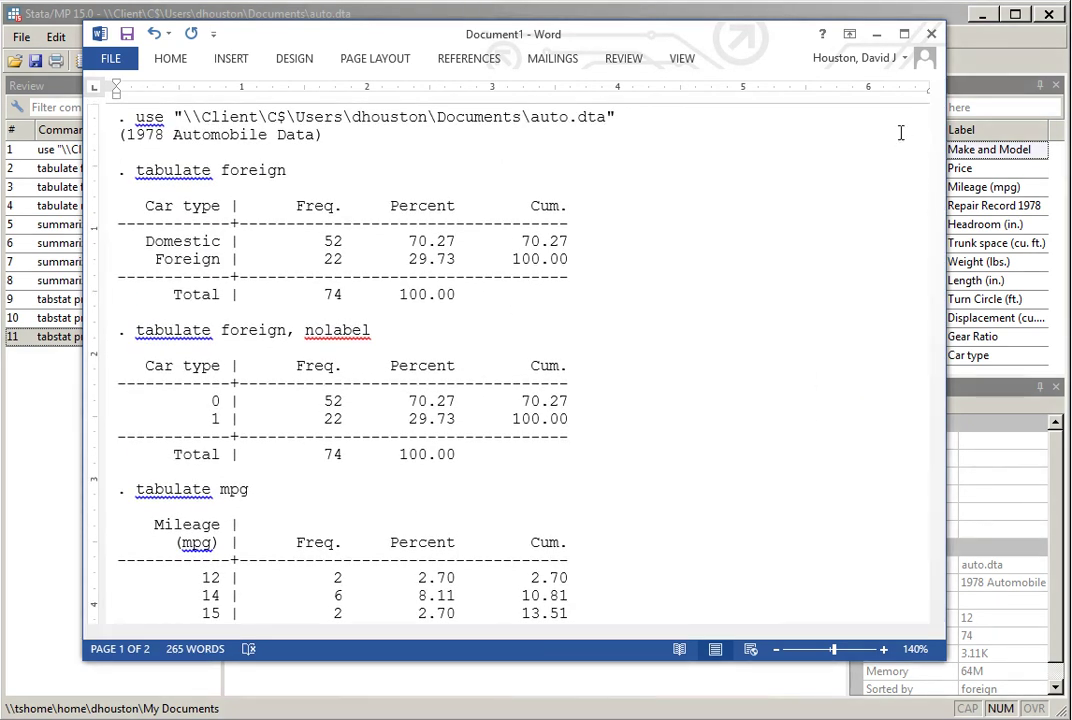